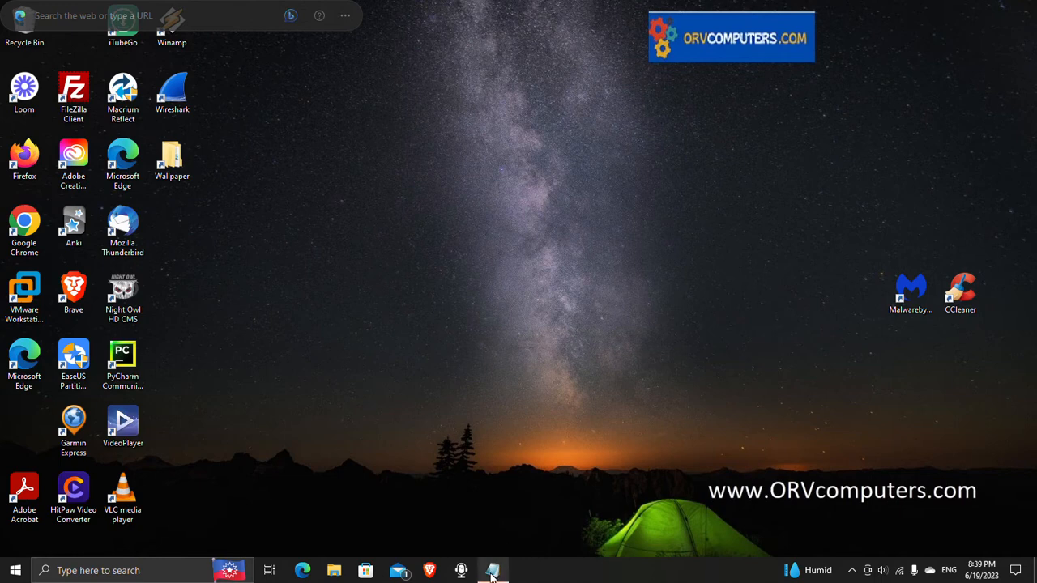
Step: Bring up the Notepad note holding the hosts folder path, highlight its file name and path lines, and minimize it
{"action": "mouse_move", "coordinate": [491, 576]}
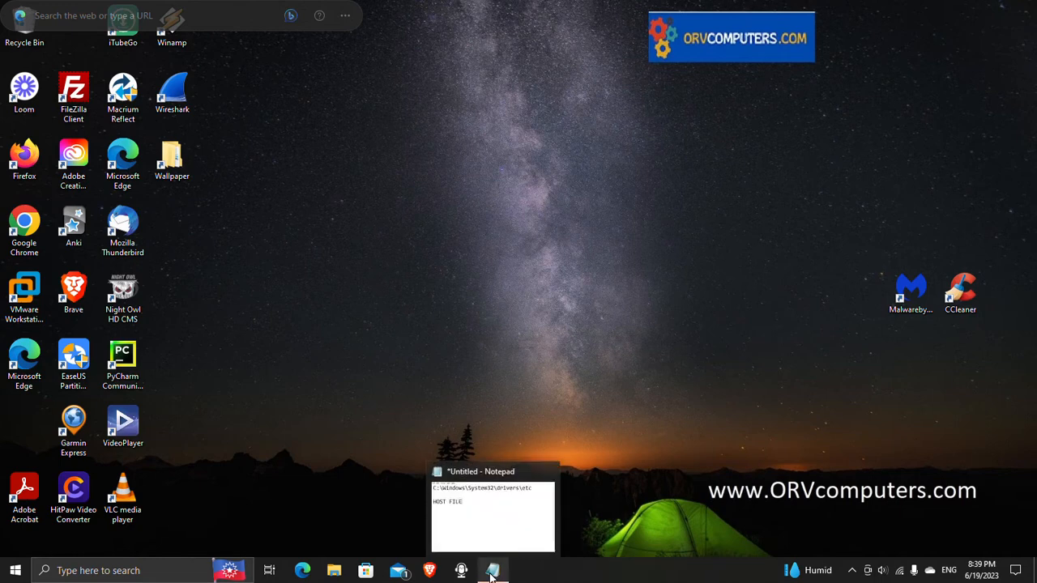
{"action": "left_click", "coordinate": [491, 576]}
{"action": "left_click_drag", "start_coordinate": [386, 374], "coordinate": [233, 375]}
{"action": "left_click_drag", "start_coordinate": [756, 302], "coordinate": [233, 302]}
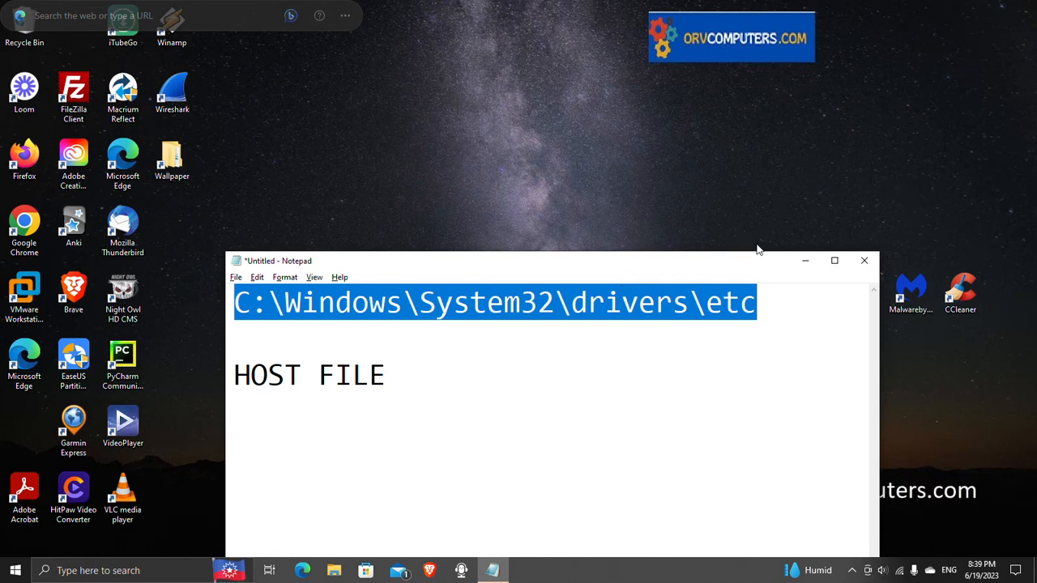
{"action": "left_click", "coordinate": [805, 260]}
Step: Search Windows for "note" and run Notepad as administrator
{"action": "left_click", "coordinate": [135, 567]}
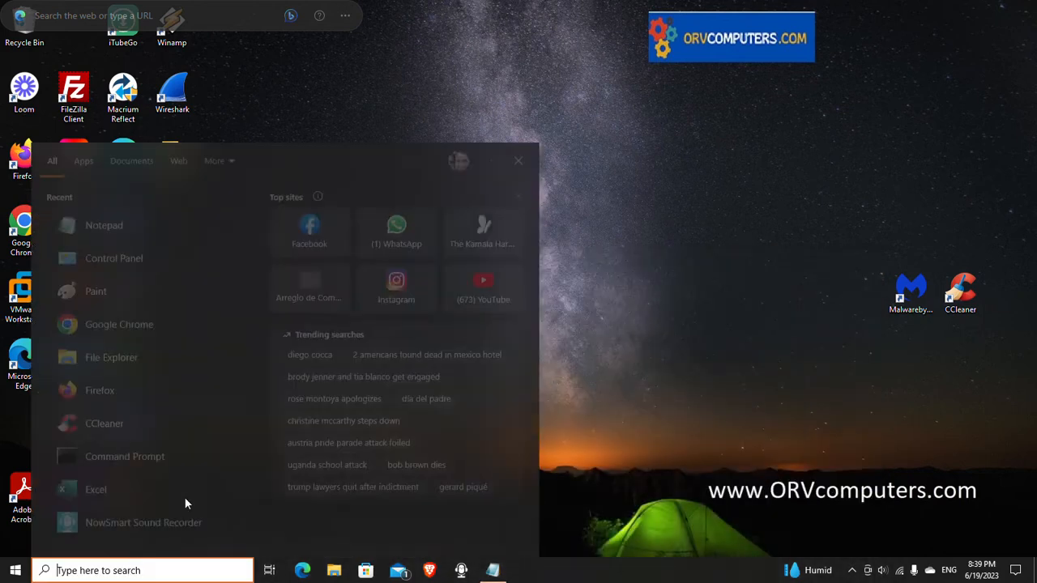
{"action": "type", "text": "note"}
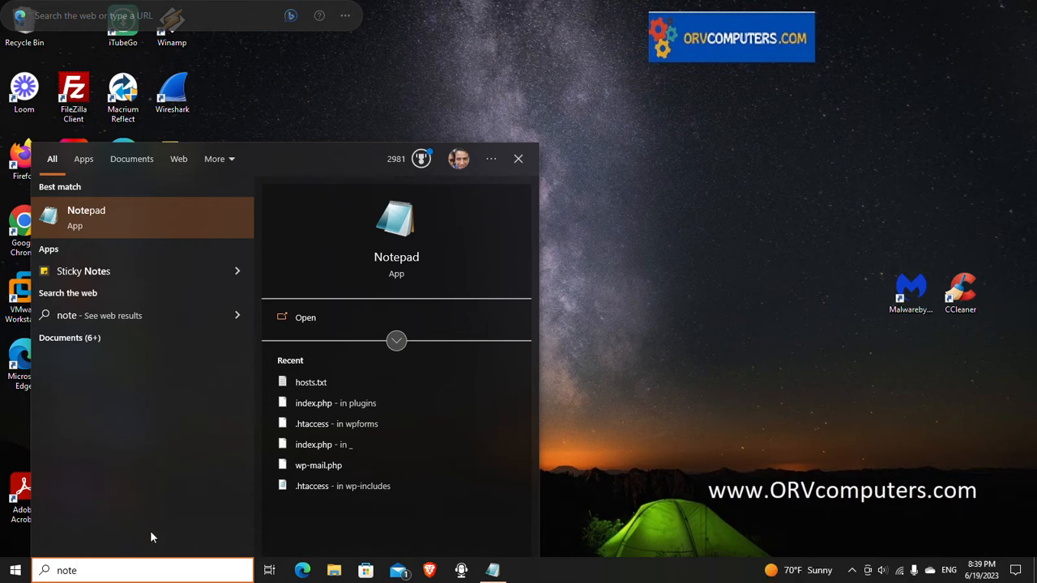
{"action": "left_click", "coordinate": [36, 565]}
{"action": "type", "text": "not"}
{"action": "left_click_drag", "start_coordinate": [72, 571], "coordinate": [24, 567]}
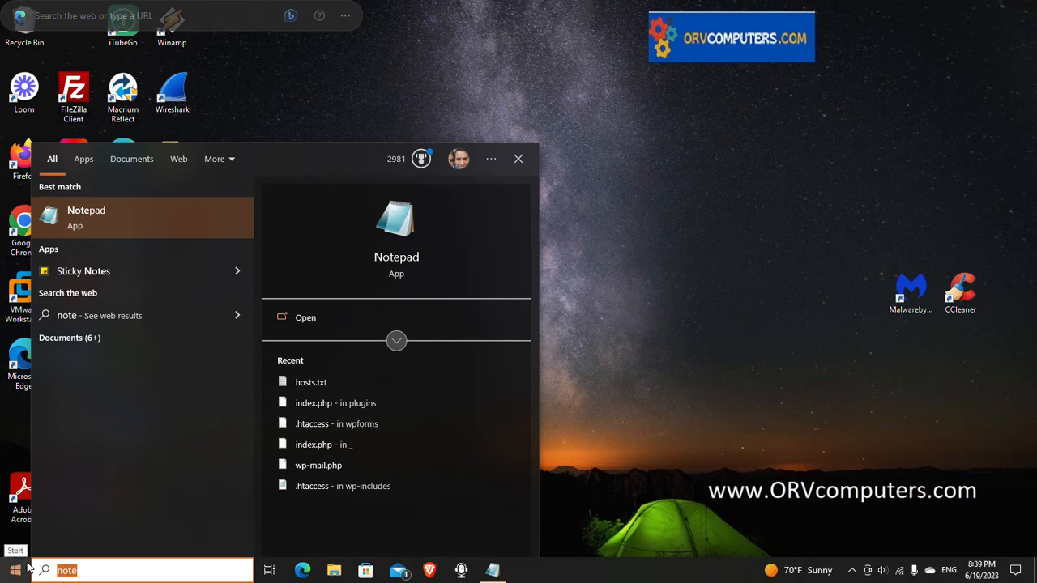
{"action": "type", "text": "note"}
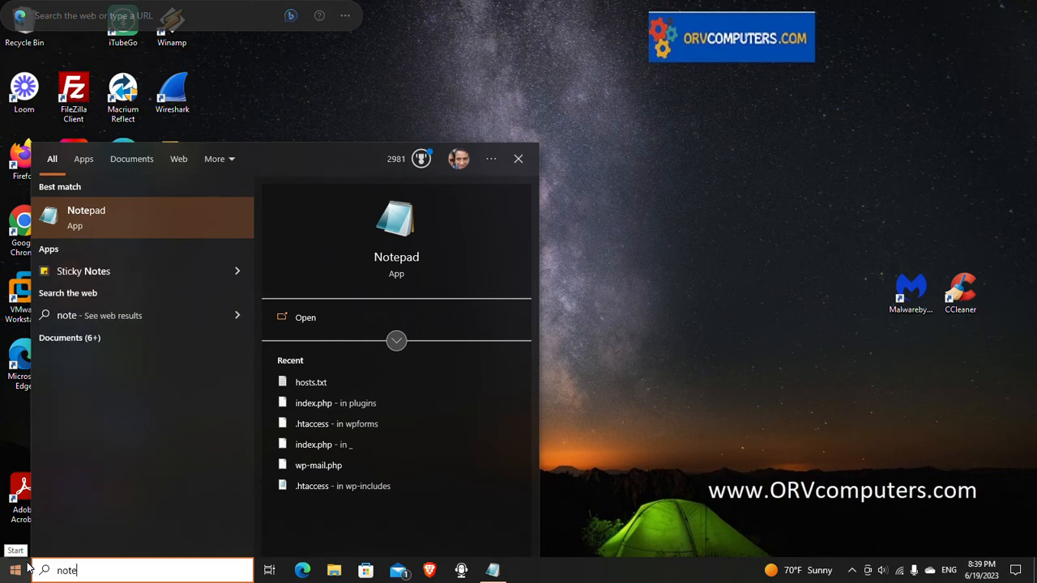
{"action": "right_click", "coordinate": [91, 215]}
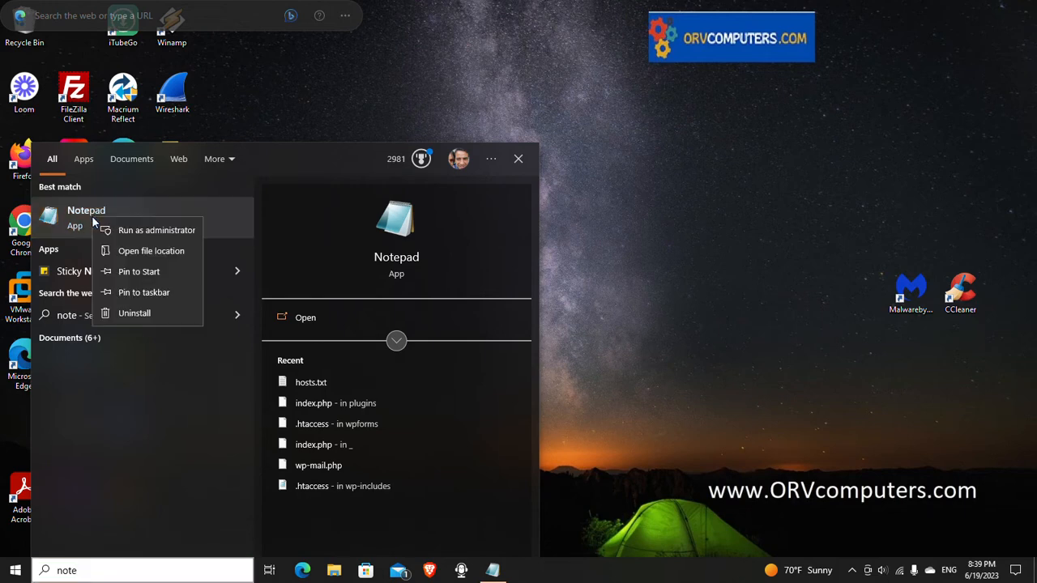
{"action": "left_click", "coordinate": [157, 230]}
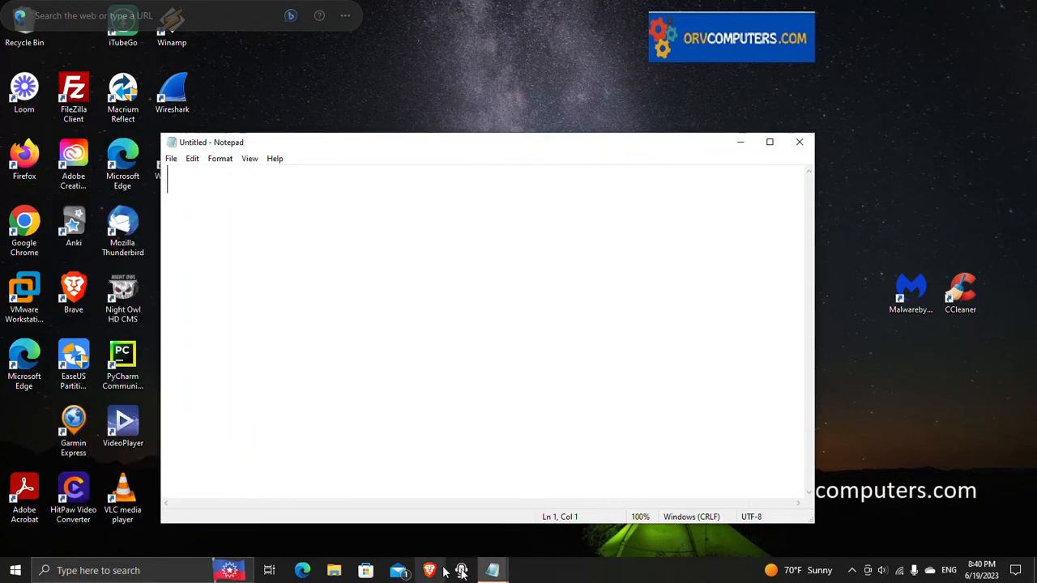
Step: Copy the path C:\Windows\System32\drivers\etc from the notes window, and minimize that window
{"action": "mouse_move", "coordinate": [492, 570]}
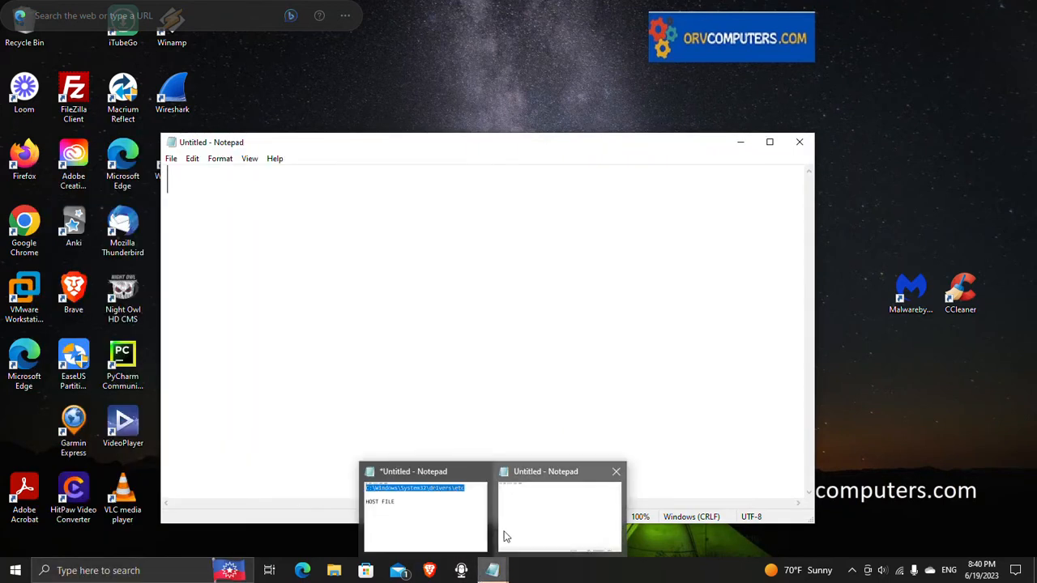
{"action": "left_click", "coordinate": [474, 522]}
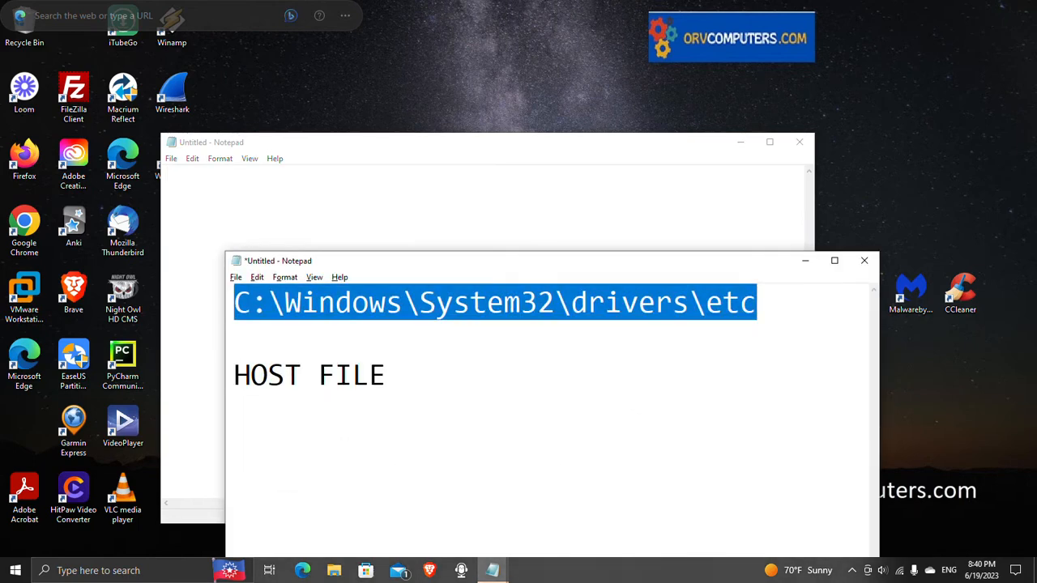
{"action": "key", "text": "End"}
{"action": "key", "text": "shift+Left"}
{"action": "key", "text": "shift+Left"}
{"action": "key", "text": "shift+Left"}
{"action": "key", "text": "shift+Left"}
{"action": "key", "text": "shift+Left"}
{"action": "key", "text": "shift+Left"}
{"action": "key", "text": "shift+Left"}
{"action": "key", "text": "shift+Left"}
{"action": "key", "text": "shift+Left"}
{"action": "key", "text": "shift+Left"}
{"action": "key", "text": "shift+Left"}
{"action": "key", "text": "shift+Left"}
{"action": "key", "text": "shift+Left"}
{"action": "key", "text": "shift+Left"}
{"action": "key", "text": "shift+Left"}
{"action": "key", "text": "shift+Left"}
{"action": "key", "text": "shift+Left"}
{"action": "key", "text": "shift+Left"}
{"action": "key", "text": "shift+Left"}
{"action": "key", "text": "shift+Left"}
{"action": "left_click_drag", "start_coordinate": [759, 303], "coordinate": [234, 303]}
{"action": "right_click", "coordinate": [316, 308]}
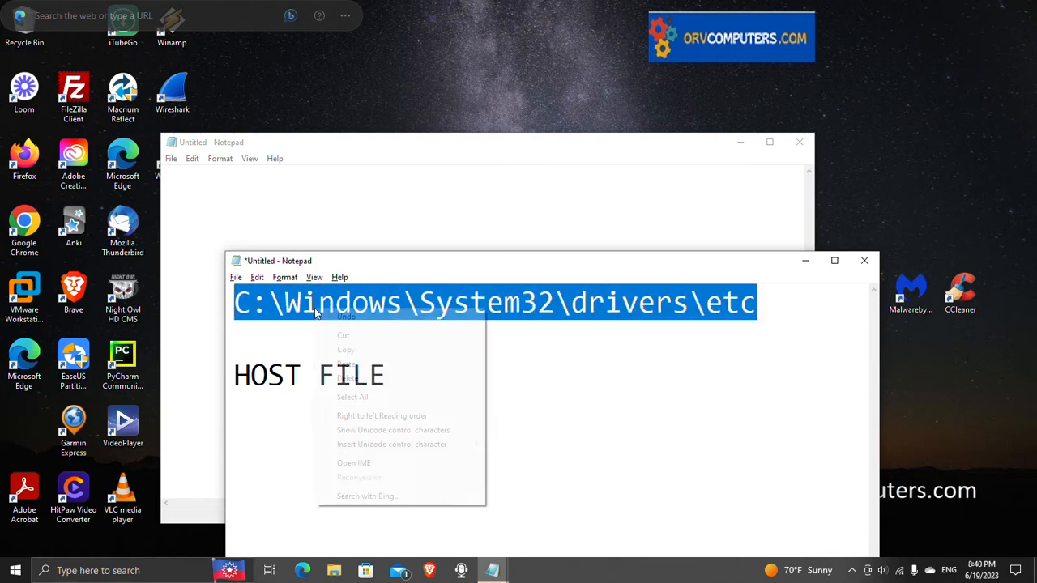
{"action": "left_click", "coordinate": [343, 351]}
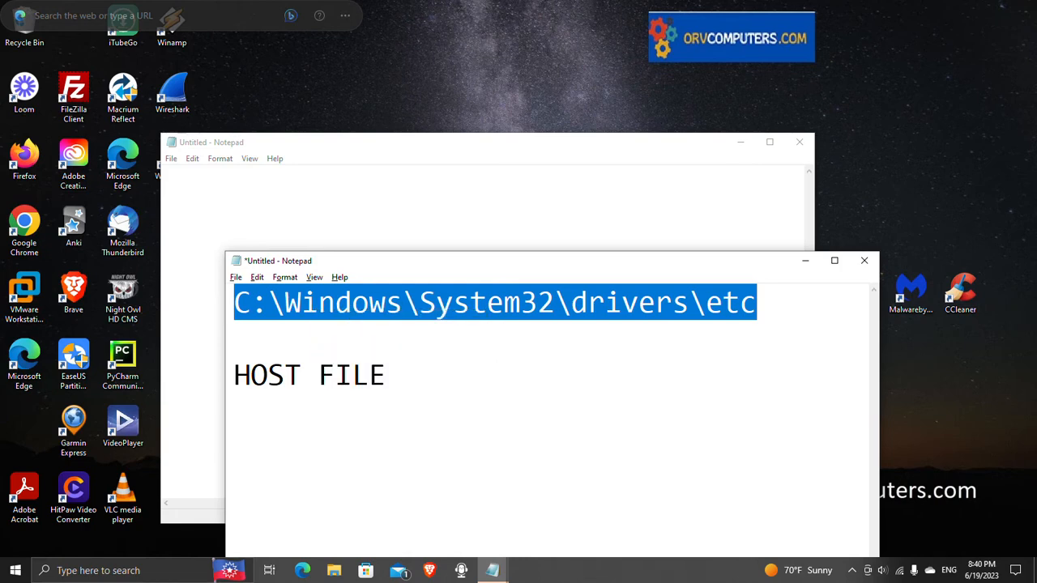
{"action": "left_click", "coordinate": [257, 278]}
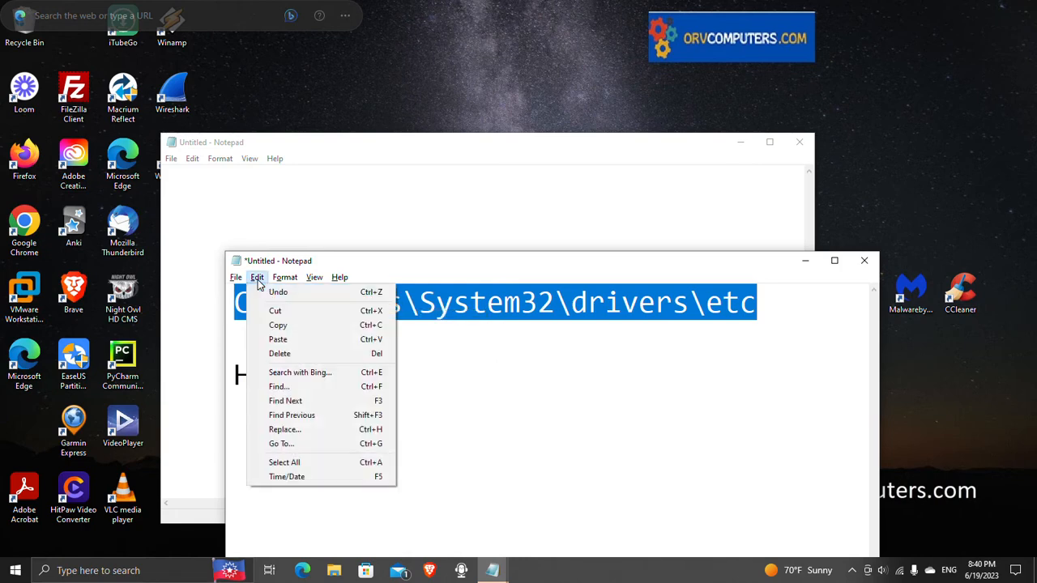
{"action": "left_click", "coordinate": [277, 326]}
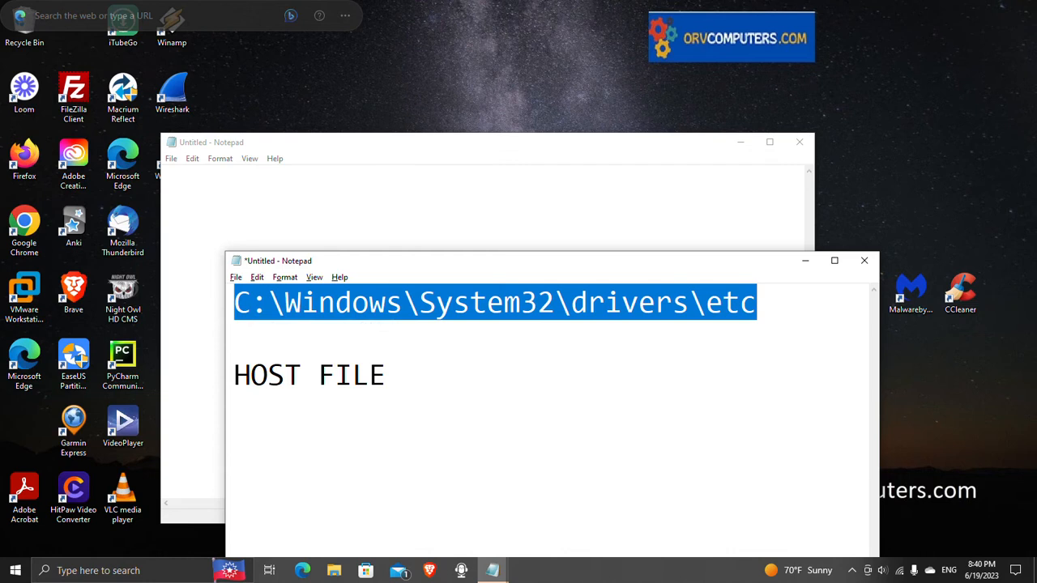
{"action": "left_click", "coordinate": [806, 261]}
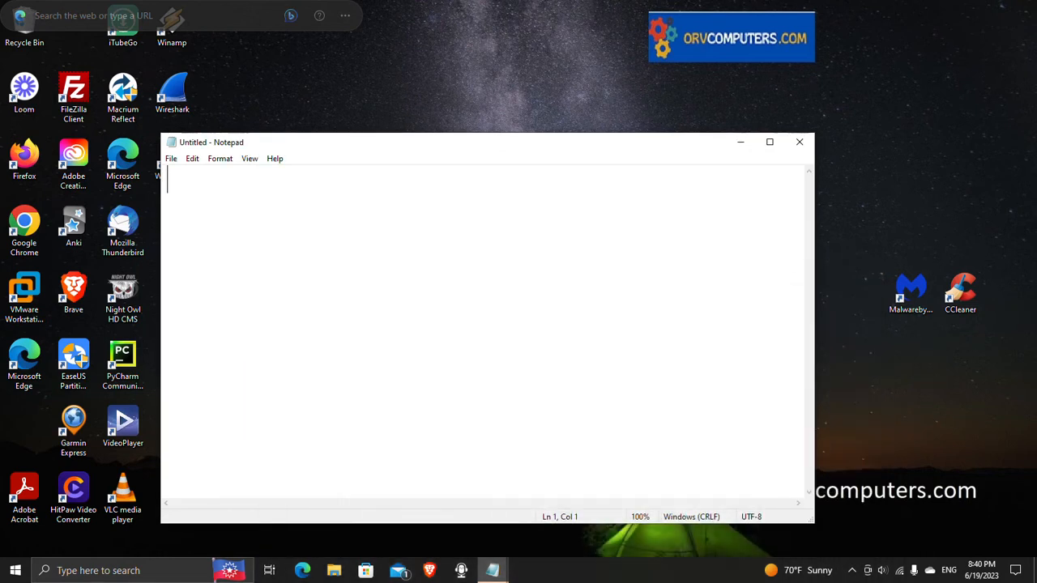
Step: Bring up the Open dialog from the blank administrator Notepad window and go to the 3D Objects folder
{"action": "left_click_drag", "start_coordinate": [316, 151], "coordinate": [376, 132]}
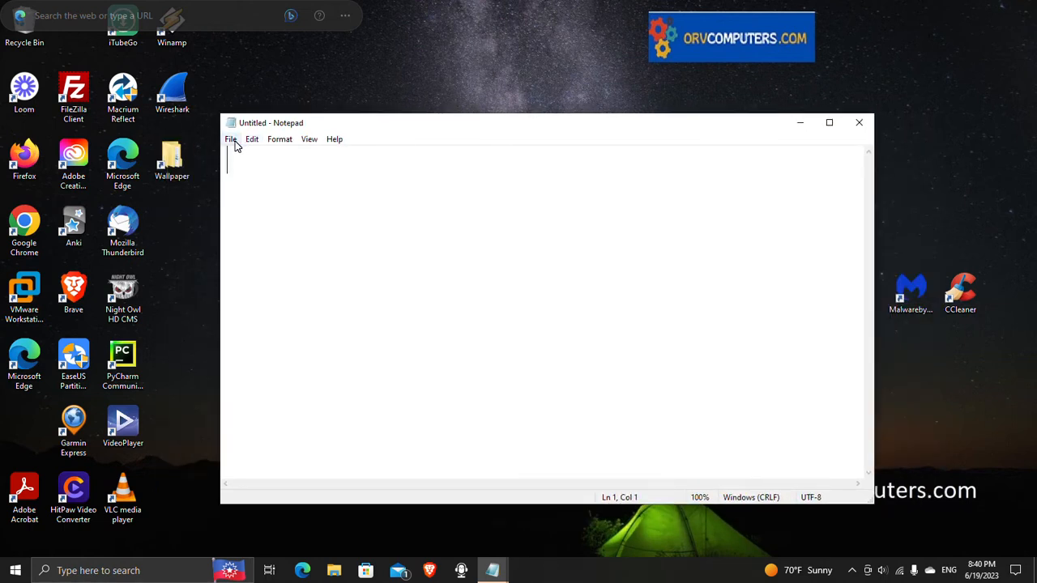
{"action": "left_click", "coordinate": [233, 141]}
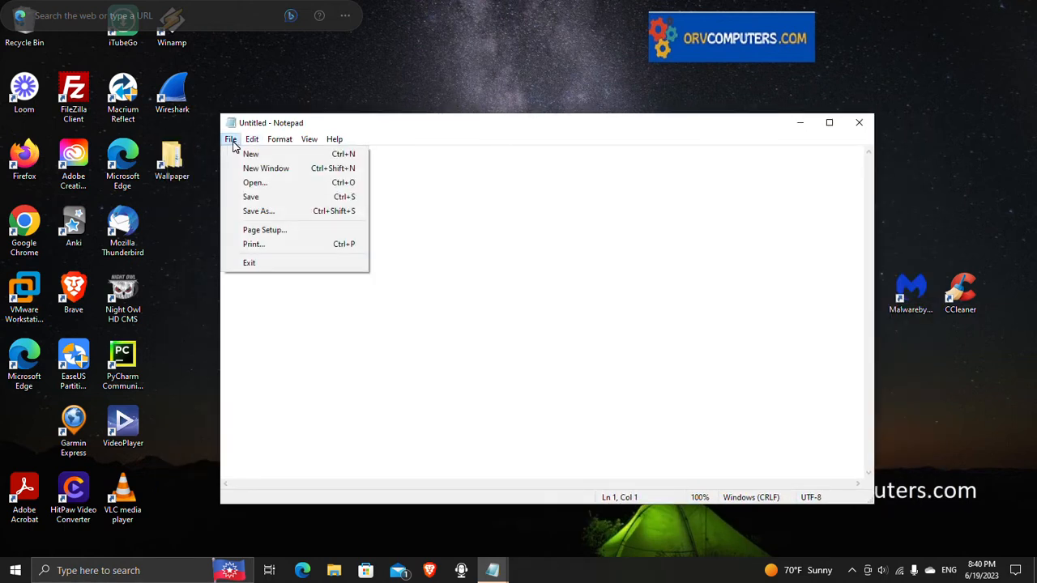
{"action": "left_click", "coordinate": [247, 184]}
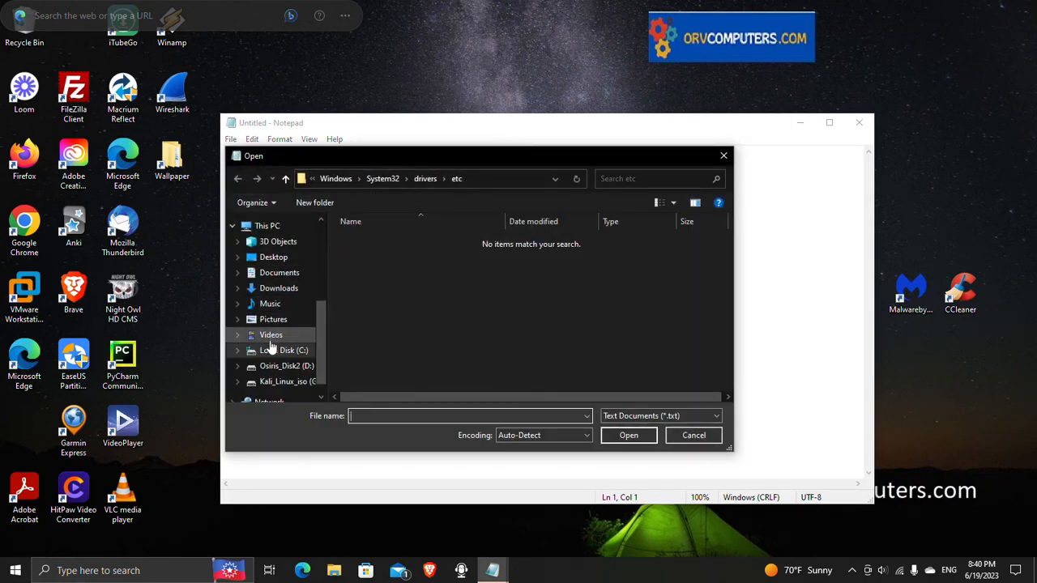
{"action": "left_click", "coordinate": [272, 241]}
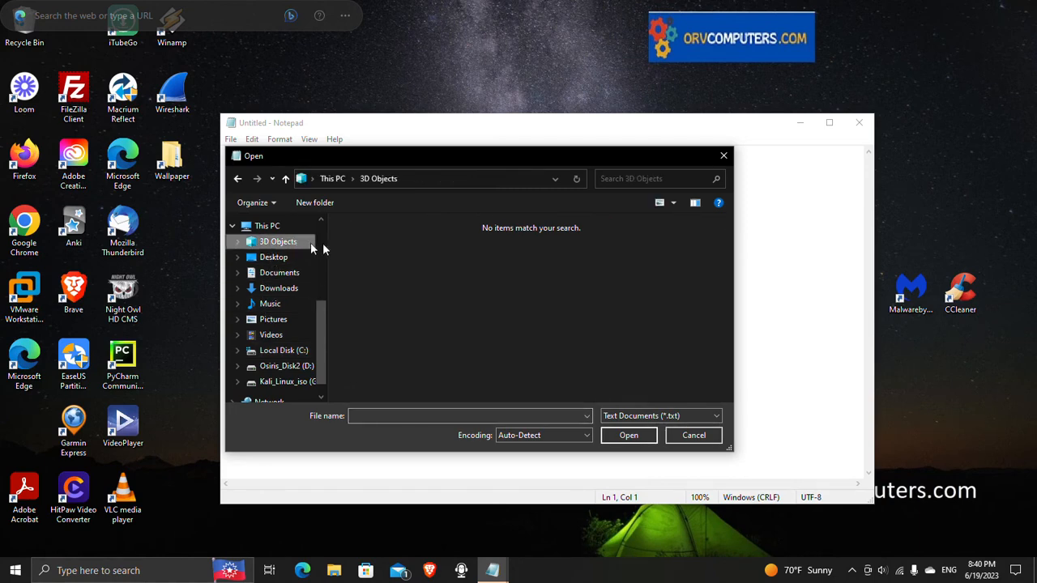
Step: Replace the folder location in the Open dialog with the copied path C:\Windows\System32\drivers\etc and go there
{"action": "left_click", "coordinate": [486, 176]}
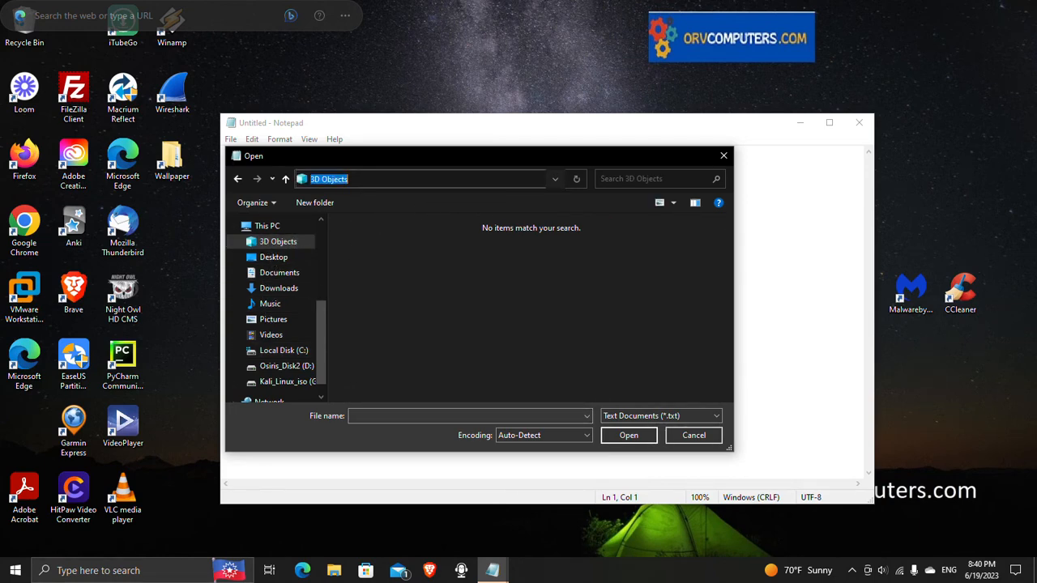
{"action": "left_click", "coordinate": [486, 177]}
{"action": "left_click_drag", "start_coordinate": [349, 179], "coordinate": [300, 163]}
{"action": "key", "text": "BackSpace"}
{"action": "right_click", "coordinate": [354, 178]}
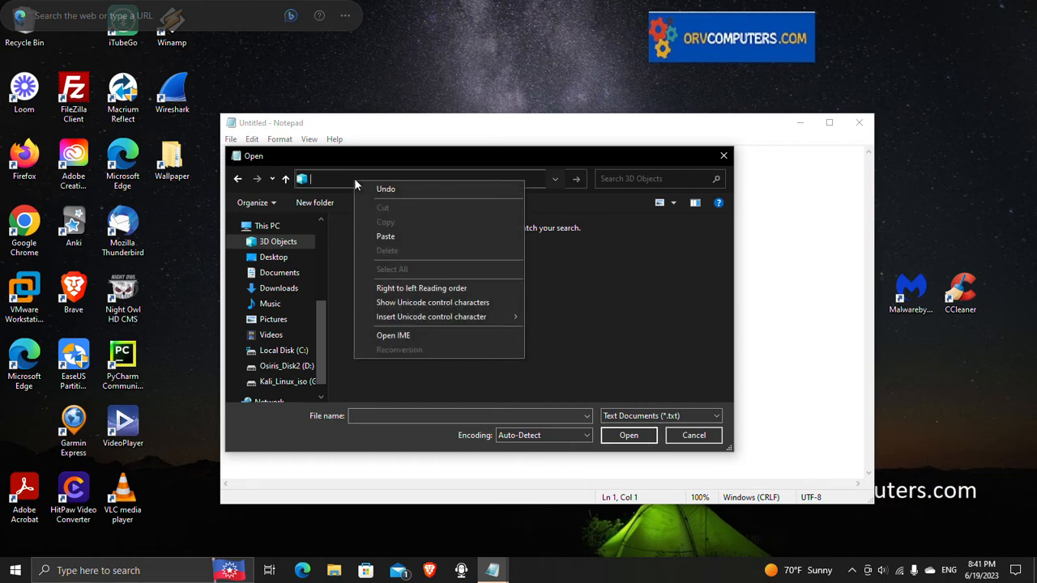
{"action": "left_click", "coordinate": [380, 234]}
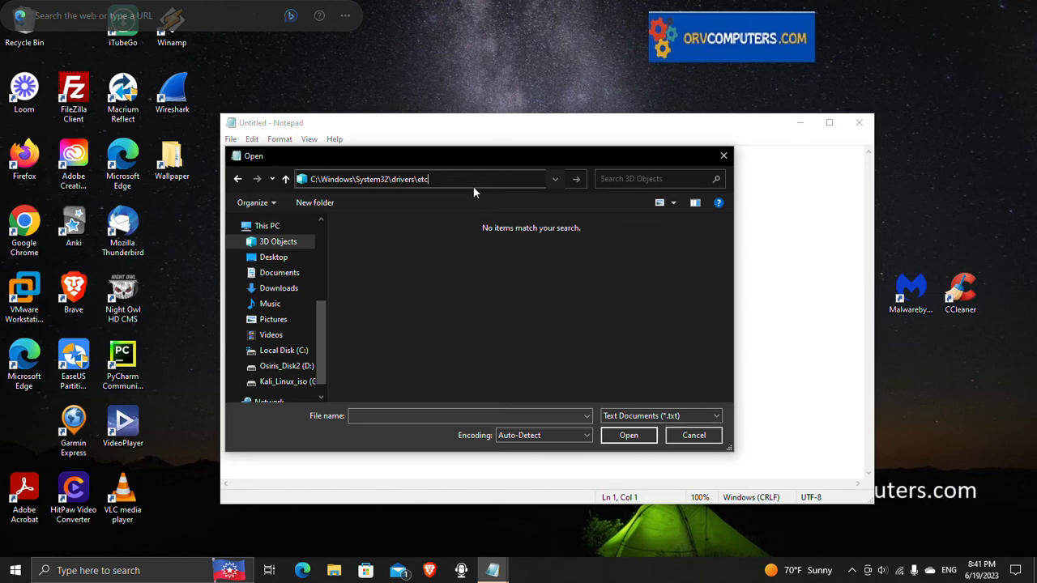
{"action": "left_click_drag", "start_coordinate": [430, 179], "coordinate": [284, 175]}
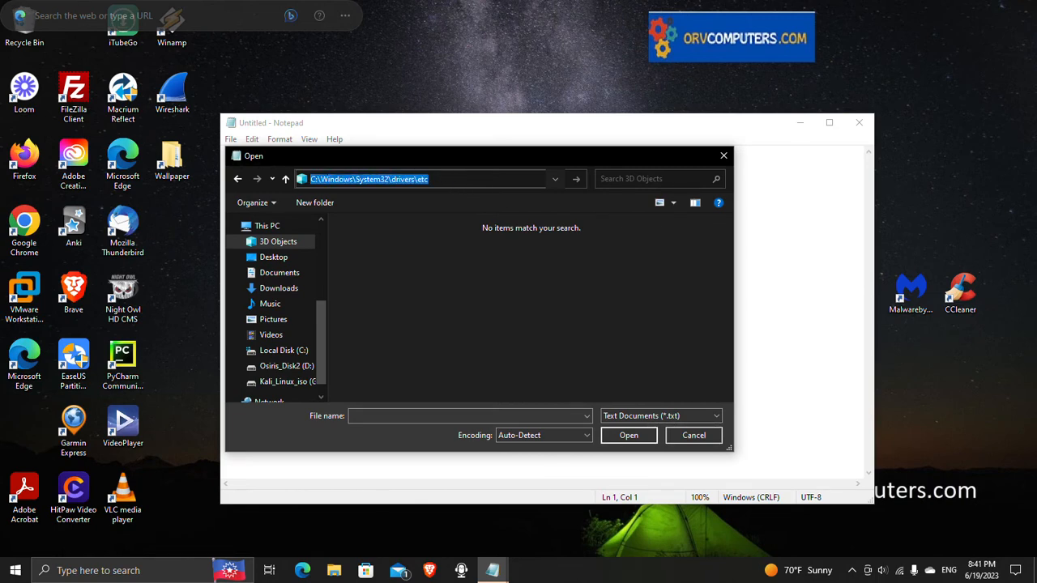
{"action": "left_click", "coordinate": [430, 179]}
{"action": "key", "text": "Return"}
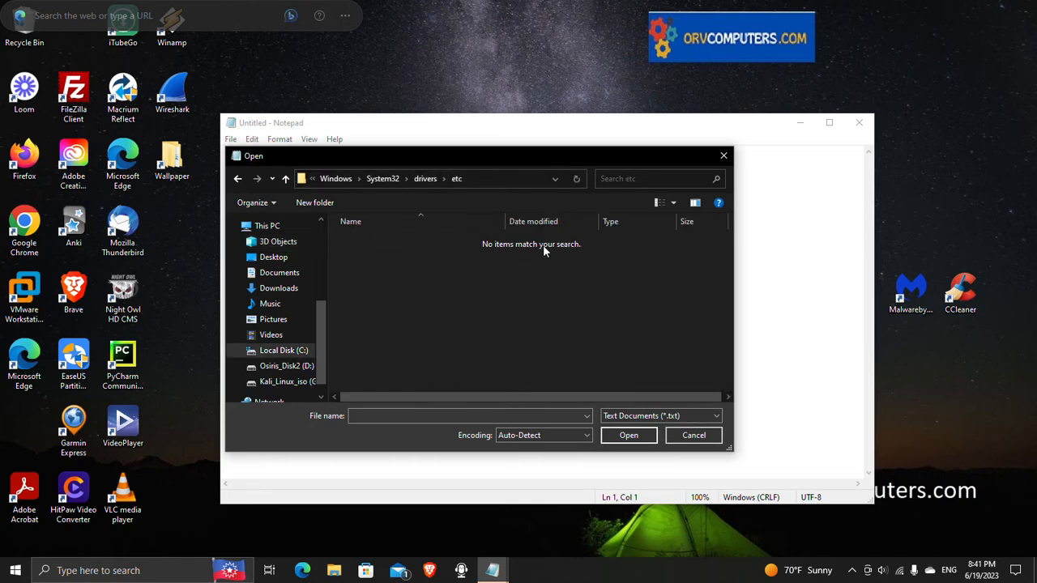
Step: Show All Files (*.*) in the etc folder and open the hosts file
{"action": "left_click", "coordinate": [632, 417]}
{"action": "left_click", "coordinate": [632, 418]}
{"action": "left_click", "coordinate": [632, 417]}
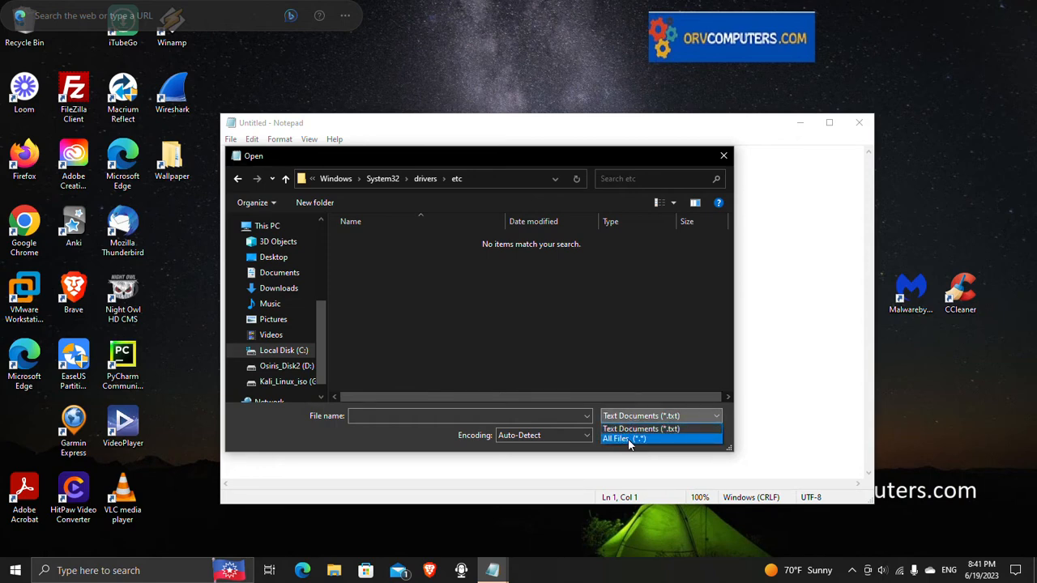
{"action": "left_click", "coordinate": [629, 439]}
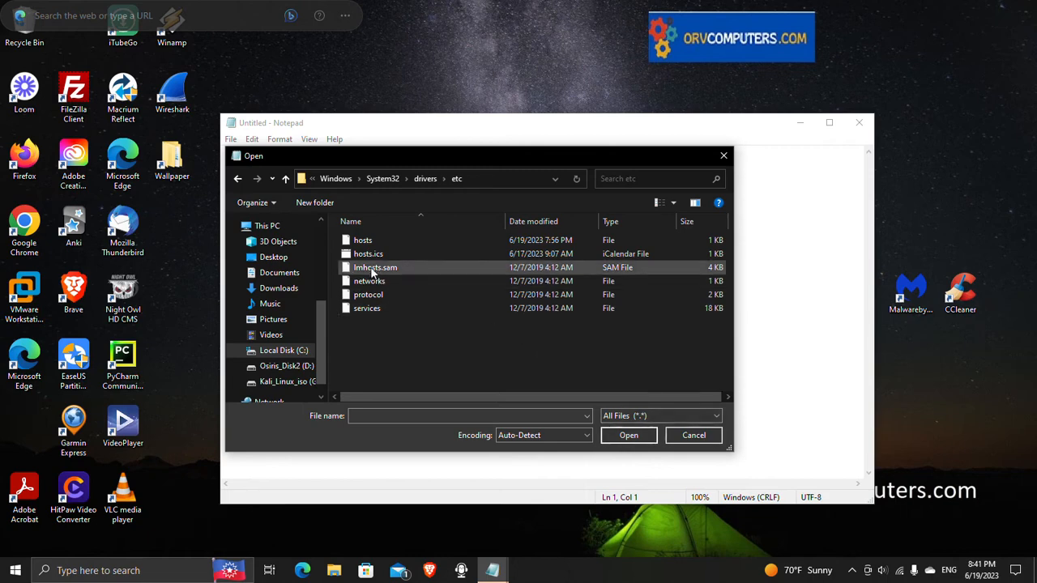
{"action": "left_click", "coordinate": [348, 241]}
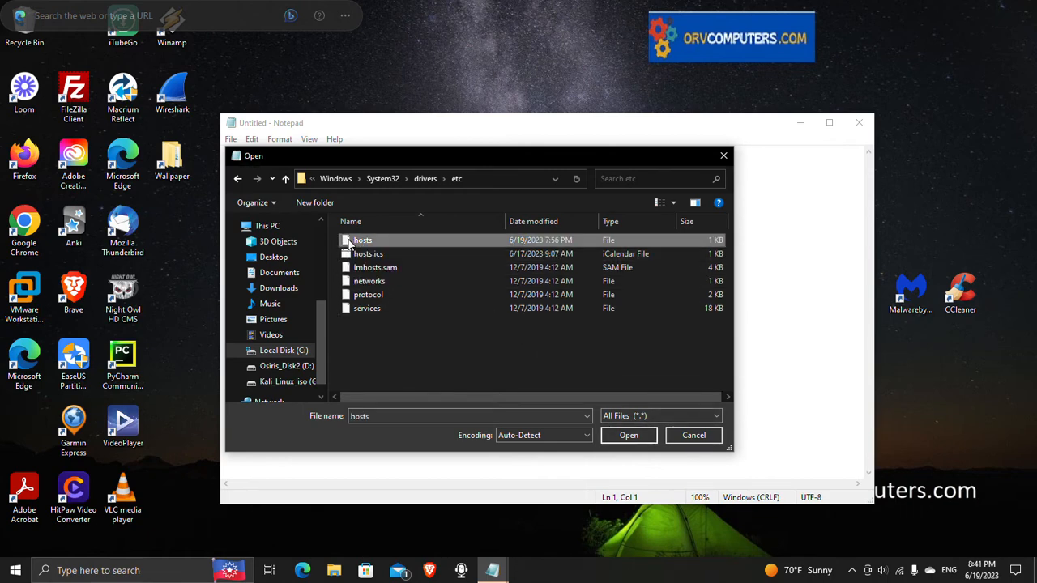
{"action": "left_click", "coordinate": [628, 438]}
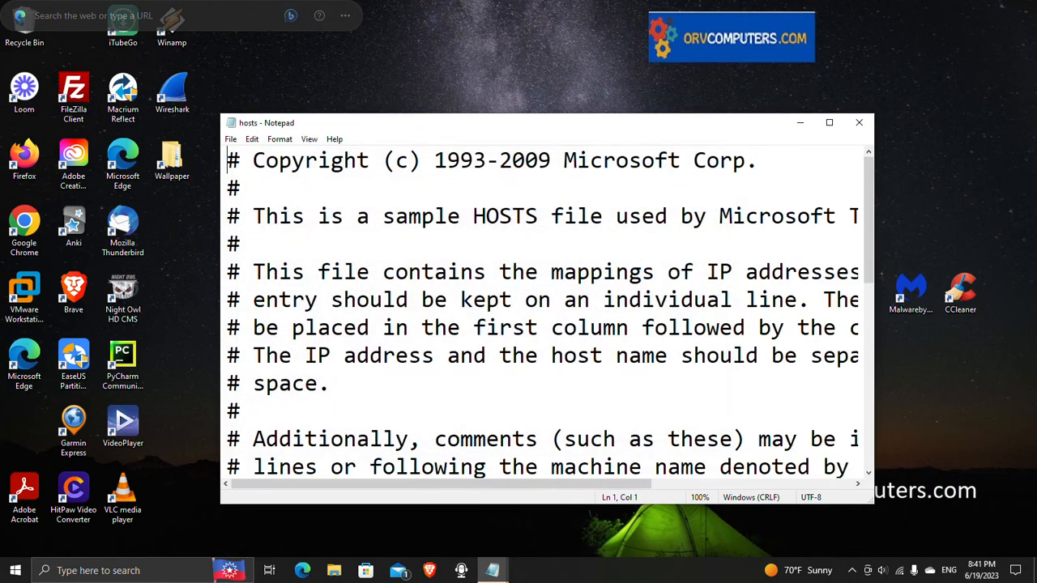
{"action": "left_click", "coordinate": [830, 124]}
{"action": "scroll", "coordinate": [518, 275], "scroll_direction": "down", "scroll_amount": 2}
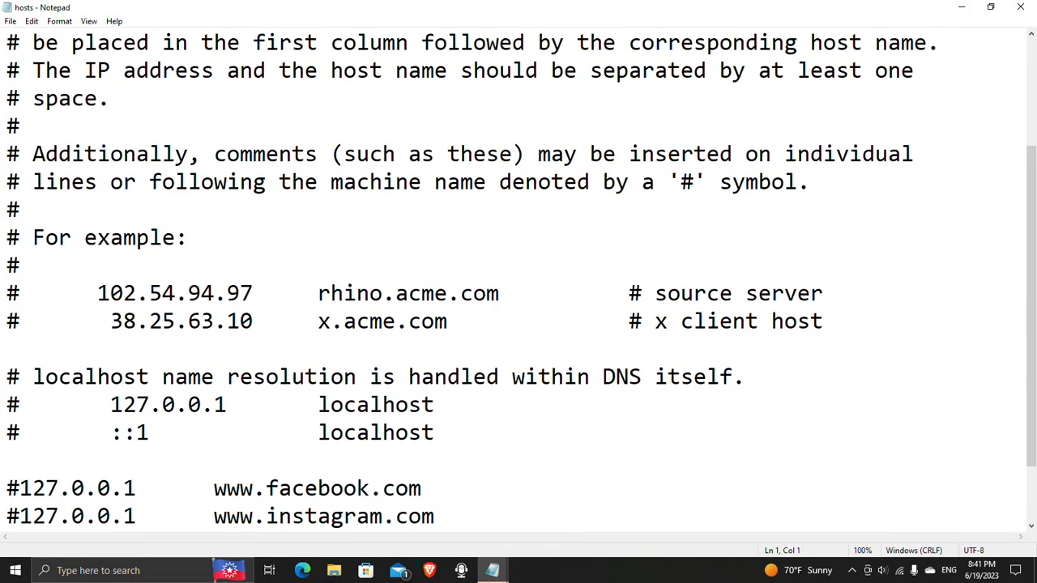
{"action": "left_click_drag", "start_coordinate": [435, 516], "coordinate": [6, 488]}
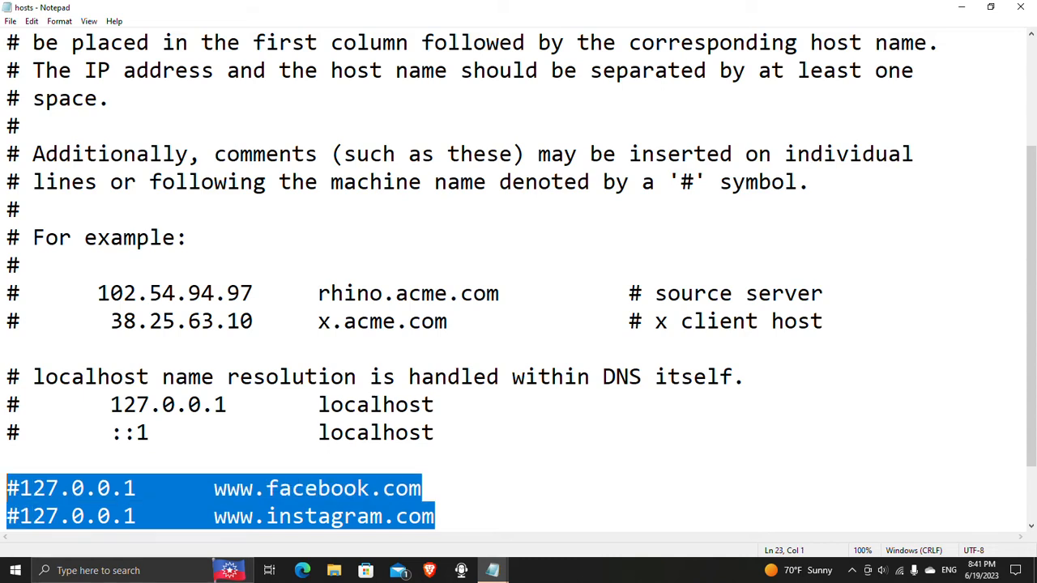
{"action": "key", "text": "ctrl+v"}
{"action": "left_click_drag", "start_coordinate": [447, 516], "coordinate": [6, 515]}
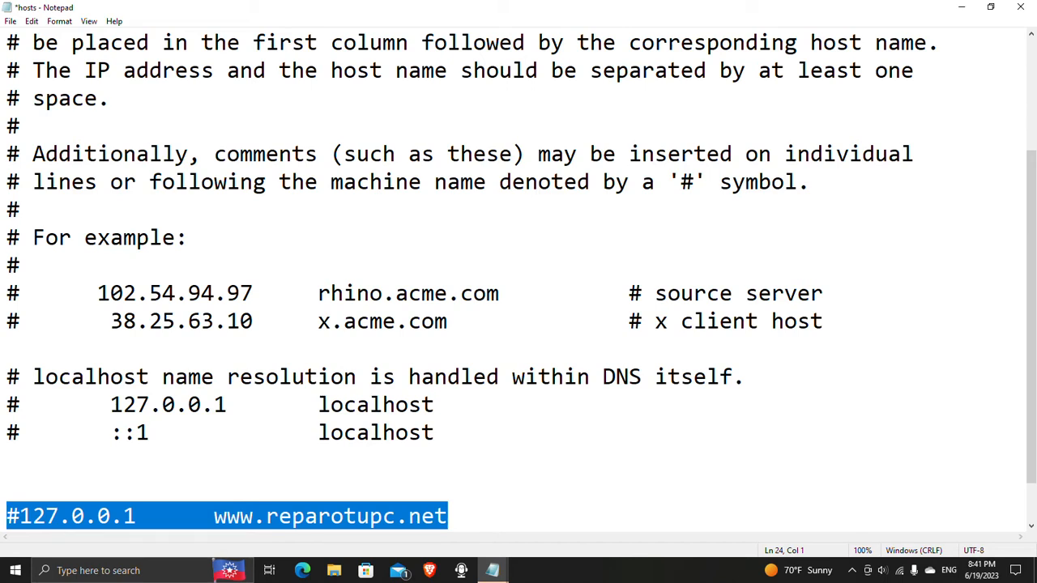
{"action": "key", "text": "Delete"}
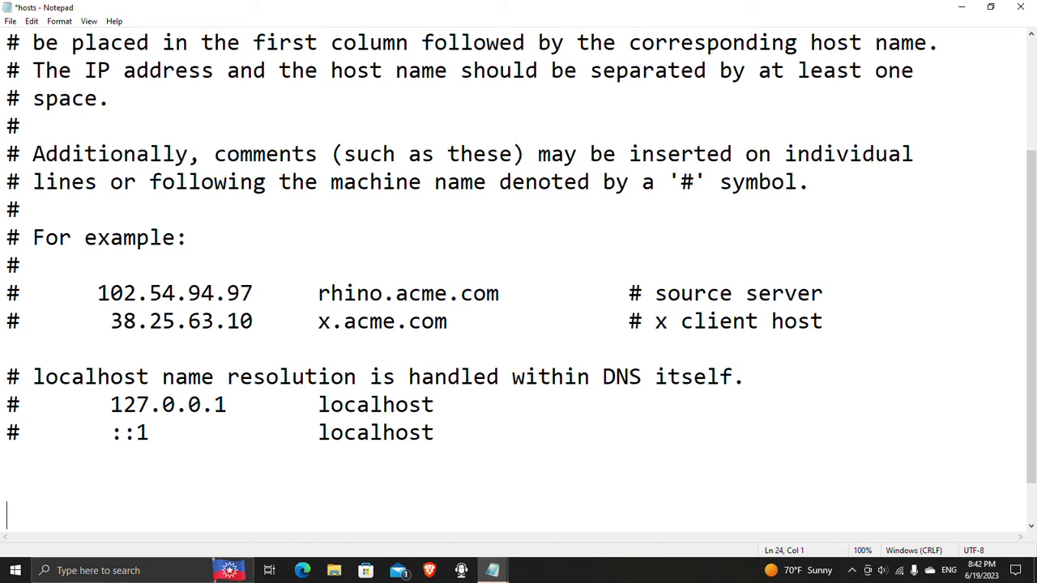
{"action": "type", "text": "127.0.0.1"}
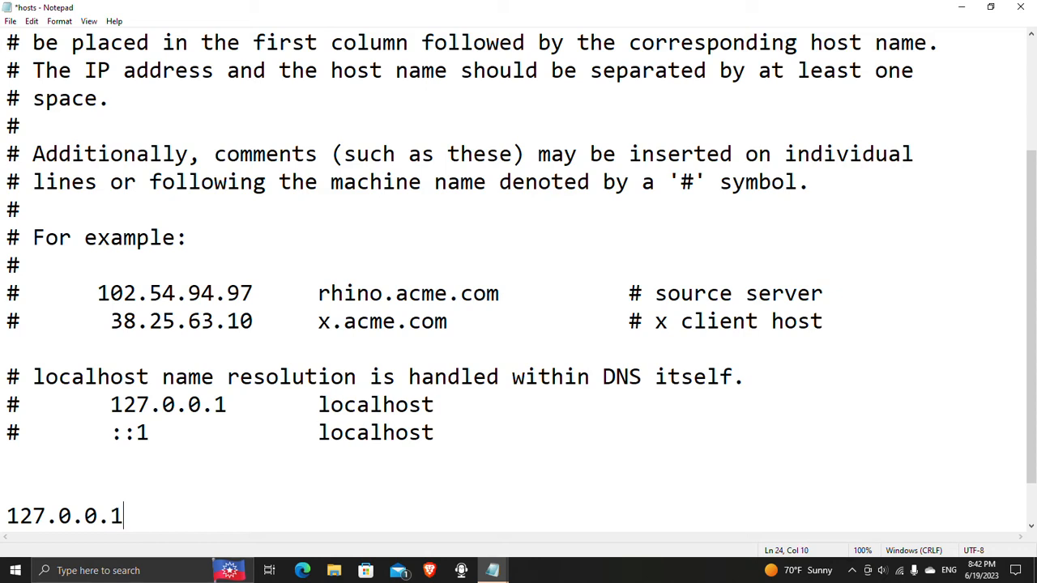
{"action": "key", "text": "BackSpace"}
{"action": "key", "text": "Tab"}
{"action": "type", "text": "www.faceb"}
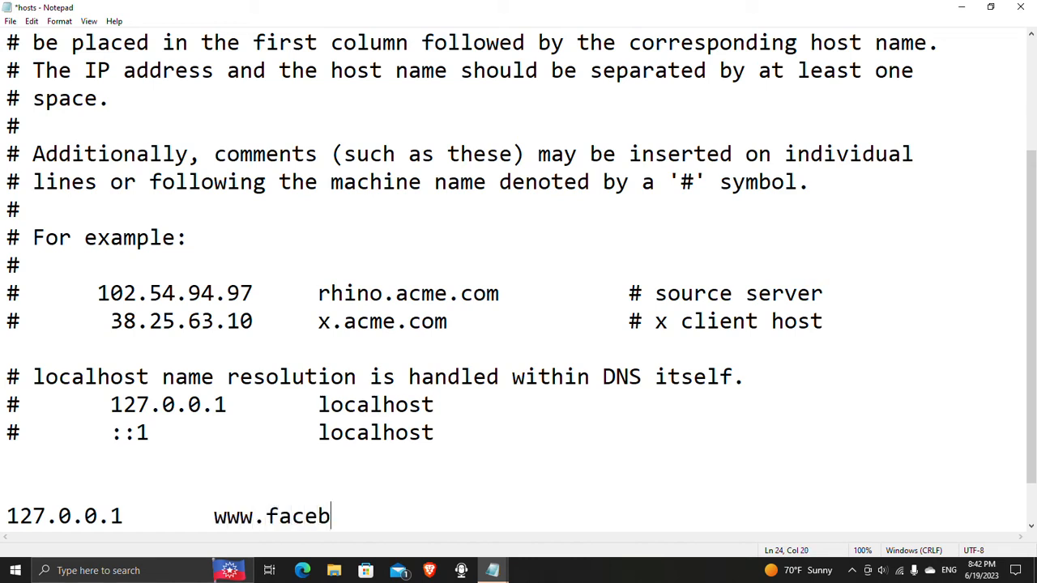
{"action": "type", "text": "ook.com"}
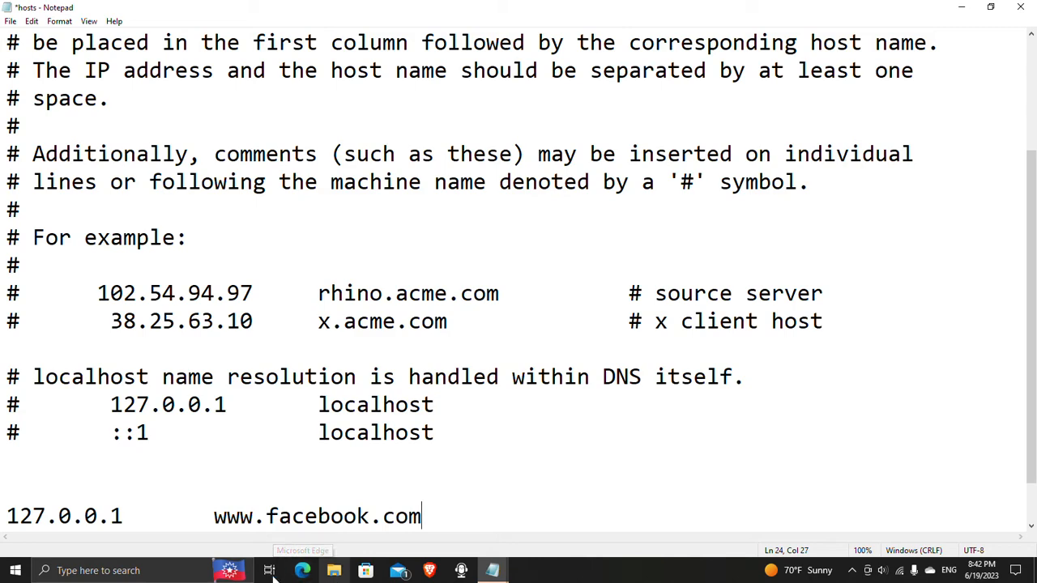
Step: Launch Google Chrome and go to facebook.com to check access before the hosts file is saved
{"action": "left_click", "coordinate": [138, 571]}
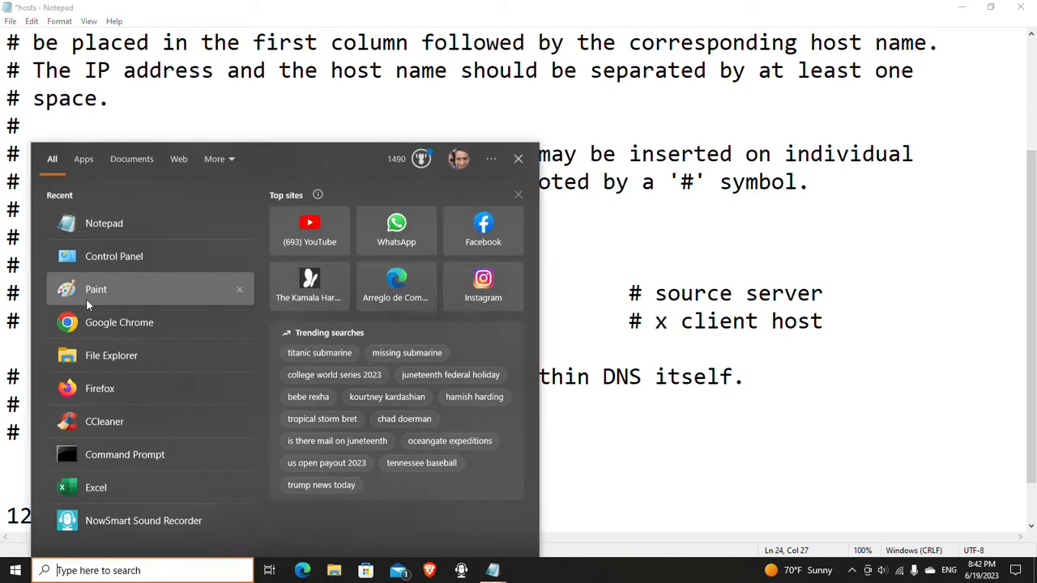
{"action": "left_click", "coordinate": [79, 326]}
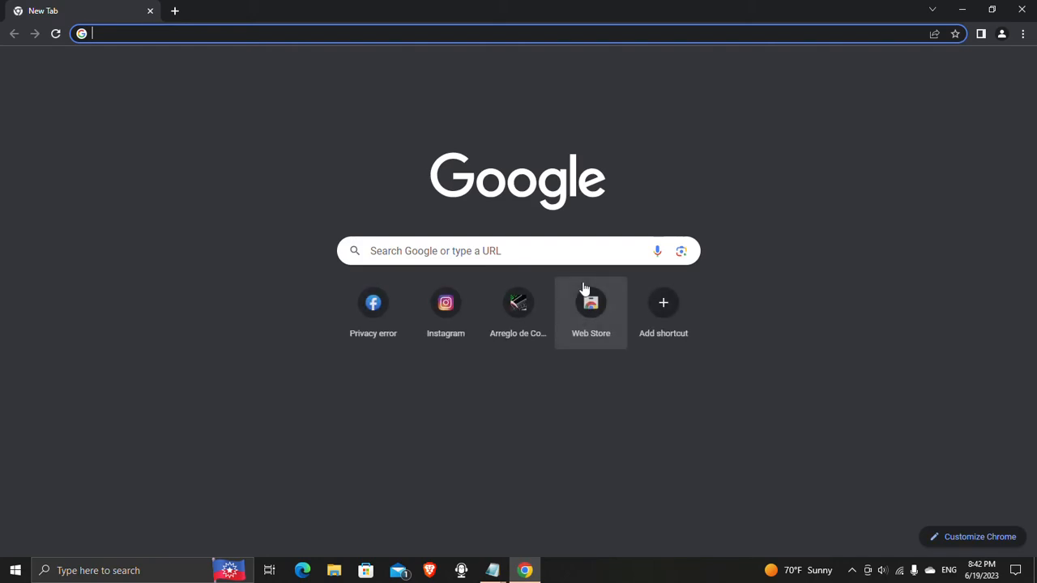
{"action": "left_click", "coordinate": [194, 34]}
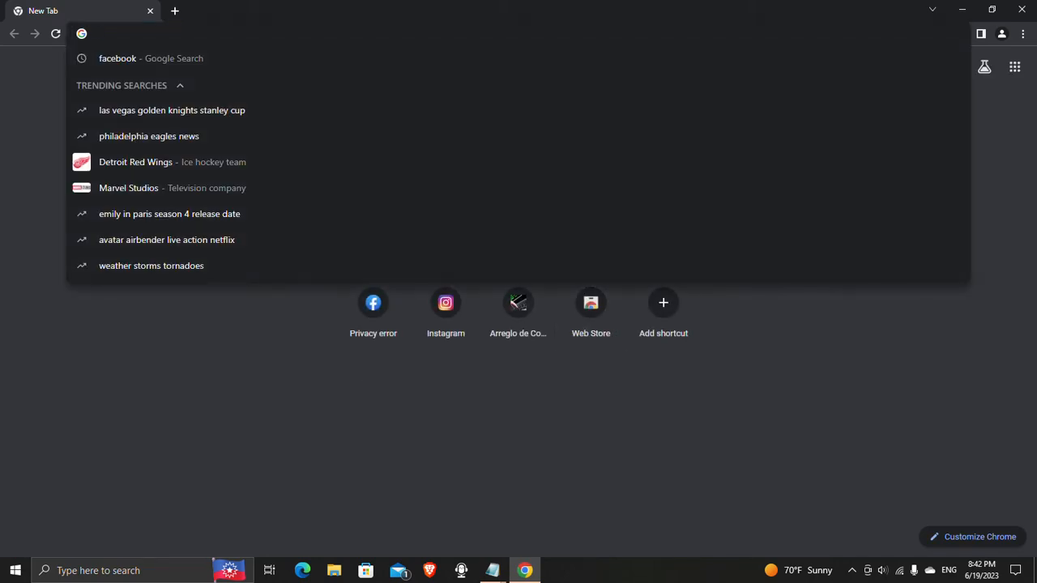
{"action": "type", "text": "facebook.com"}
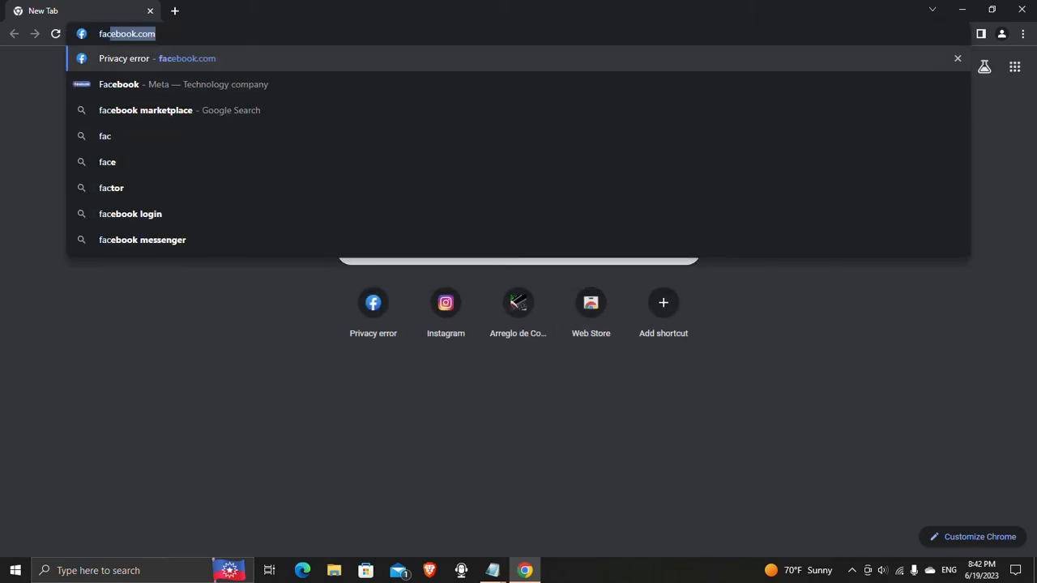
{"action": "key", "text": "Return"}
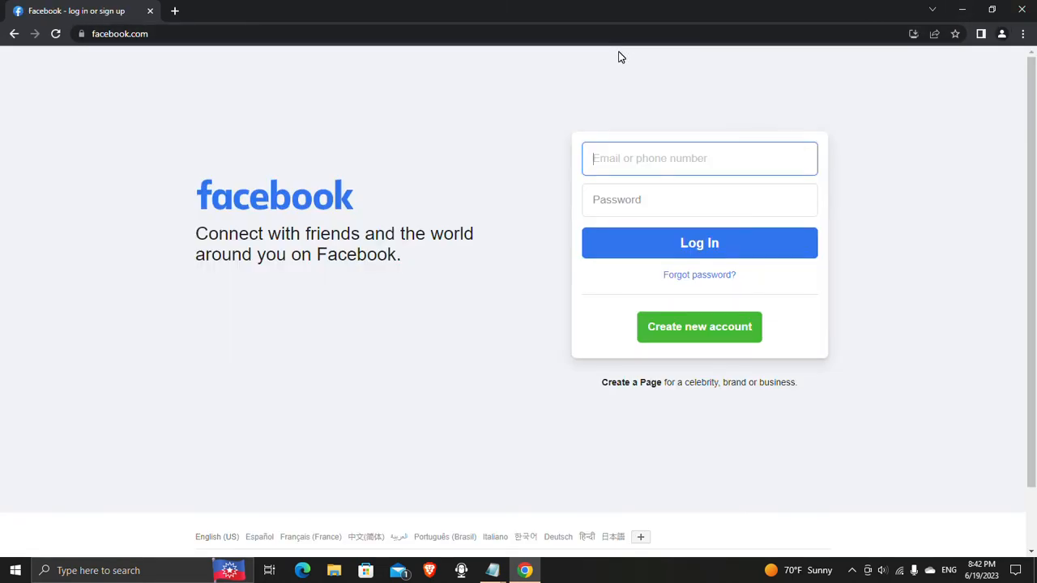
{"action": "key", "text": "alt+Tab"}
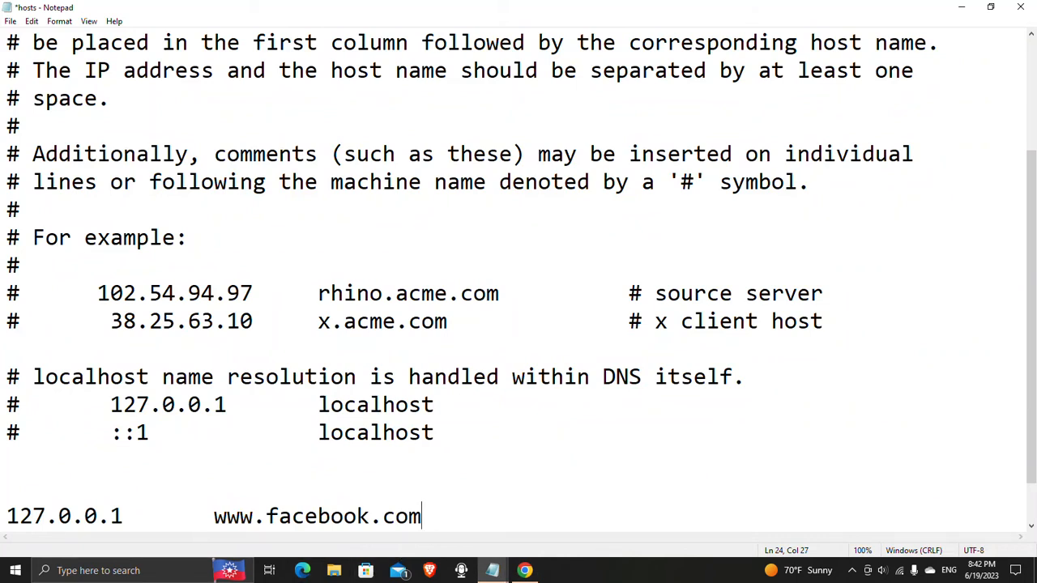
{"action": "key", "text": "Home"}
{"action": "key", "text": "shift+Right"}
{"action": "key", "text": "shift+Right"}
{"action": "key", "text": "shift+Right"}
{"action": "key", "text": "shift+Right"}
{"action": "key", "text": "shift+Right"}
{"action": "key", "text": "shift+Right"}
{"action": "key", "text": "shift+Right"}
{"action": "key", "text": "shift+Right"}
{"action": "key", "text": "shift+Right"}
{"action": "key", "text": "shift+Right"}
{"action": "key", "text": "shift+Right"}
{"action": "key", "text": "shift+Right"}
{"action": "key", "text": "shift+Right"}
{"action": "key", "text": "shift+Right"}
{"action": "key", "text": "shift+Right"}
{"action": "key", "text": "shift+Right"}
{"action": "key", "text": "shift+Right"}
{"action": "key", "text": "shift+Right"}
{"action": "key", "text": "shift+Right"}
{"action": "key", "text": "shift+Right"}
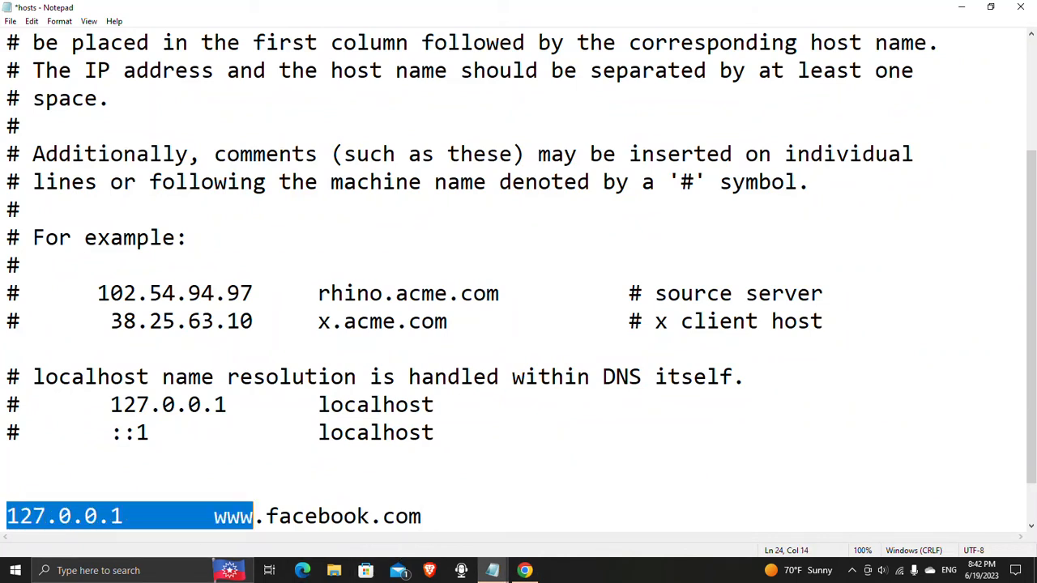
{"action": "key", "text": "Right"}
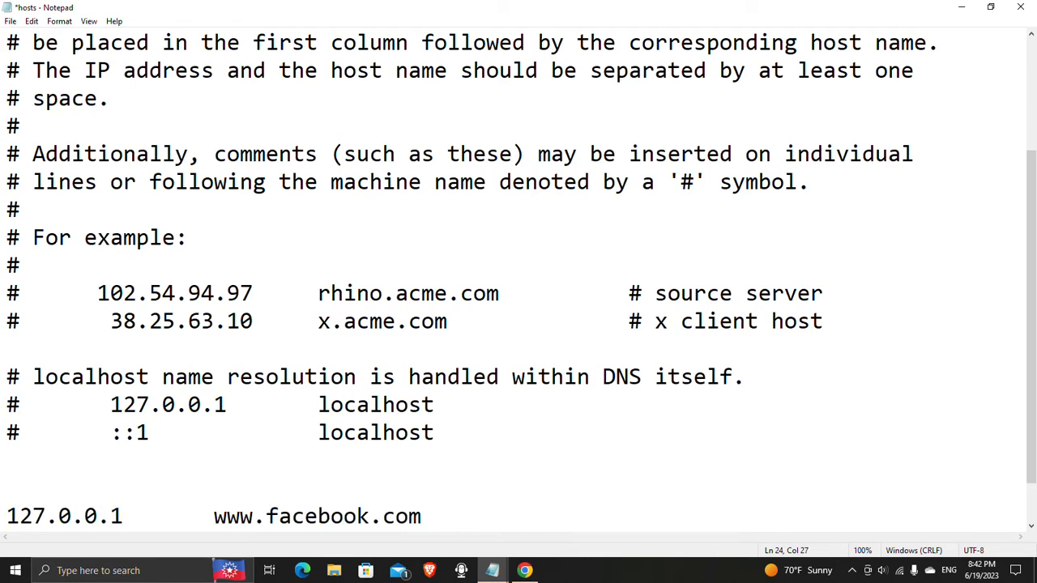
{"action": "key", "text": "Return"}
{"action": "key", "text": "Return"}
{"action": "left_click_drag", "start_coordinate": [422, 461], "coordinate": [215, 461]}
{"action": "left_click", "coordinate": [215, 489]}
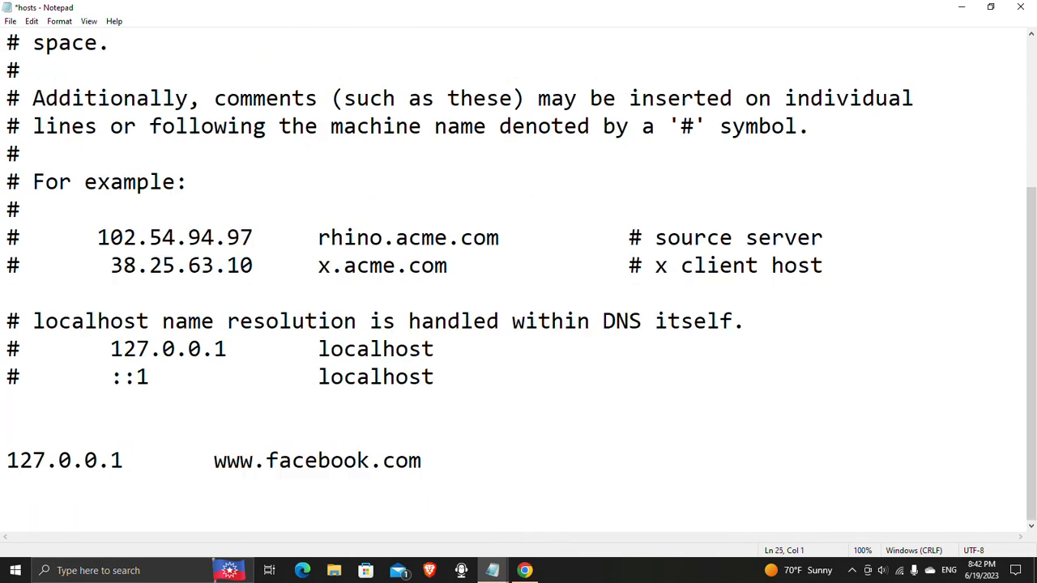
{"action": "left_click_drag", "start_coordinate": [422, 461], "coordinate": [20, 461]}
{"action": "left_click", "coordinate": [422, 461]}
{"action": "left_click", "coordinate": [11, 21]}
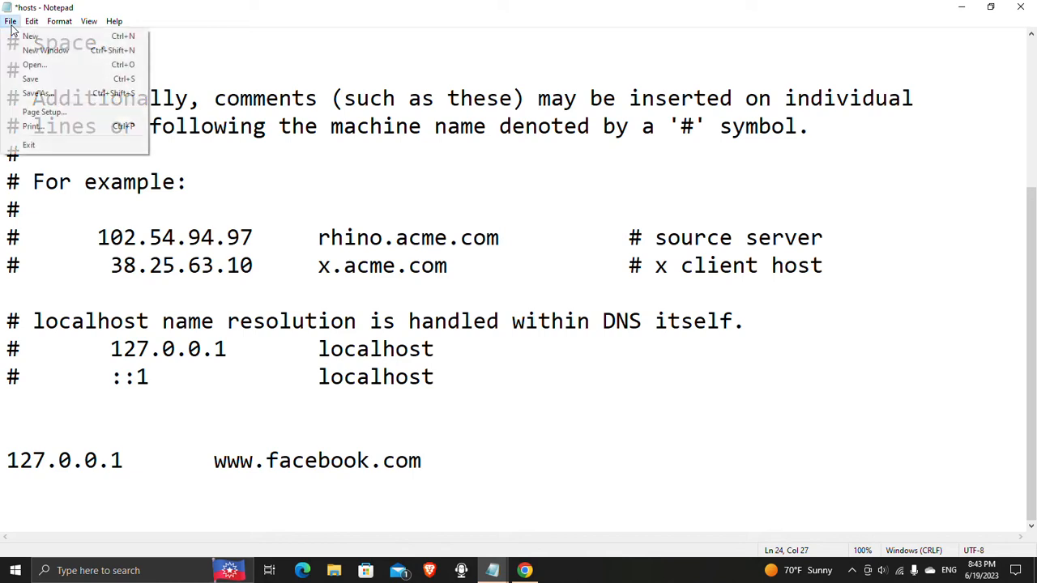
{"action": "left_click", "coordinate": [30, 80]}
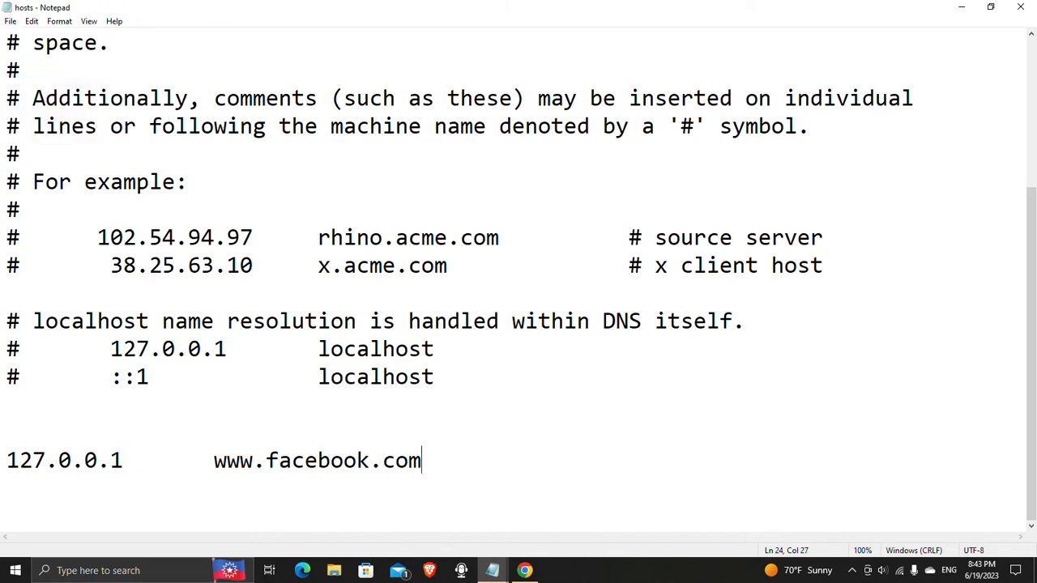
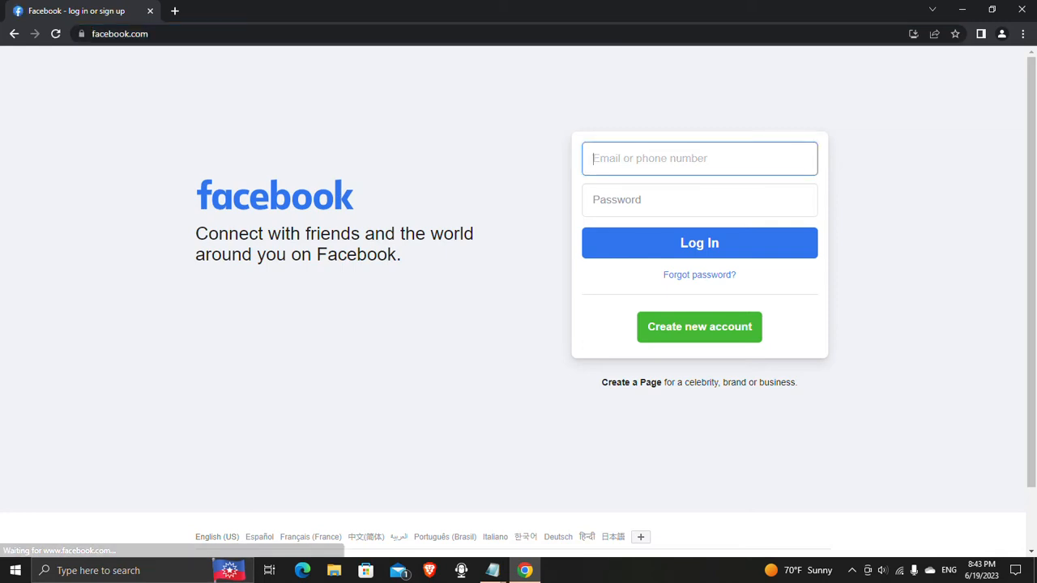
Step: Restart Google Chrome and load facebook.com to test the block
{"action": "left_click", "coordinate": [1022, 11]}
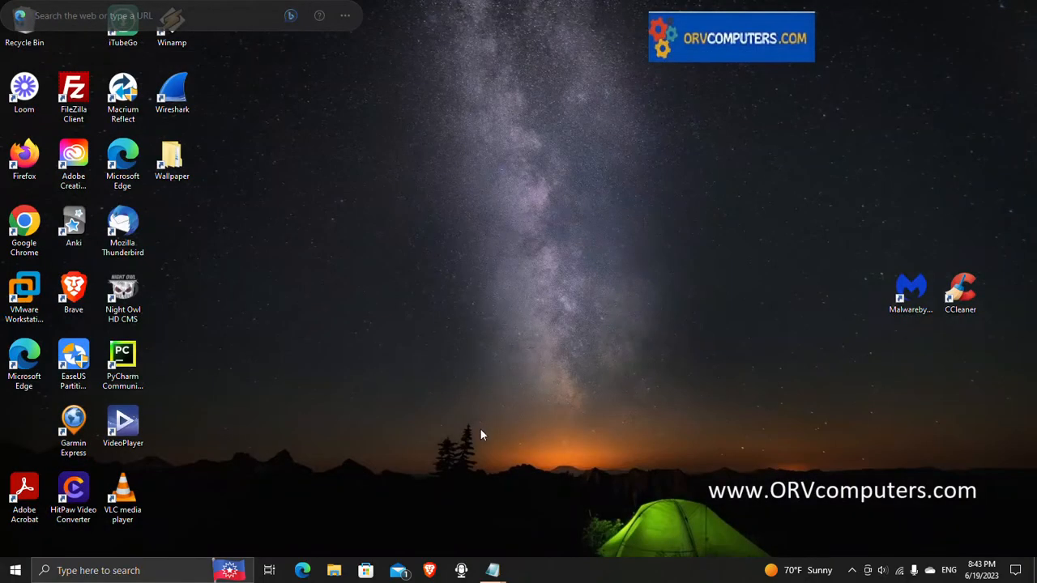
{"action": "left_click", "coordinate": [121, 570]}
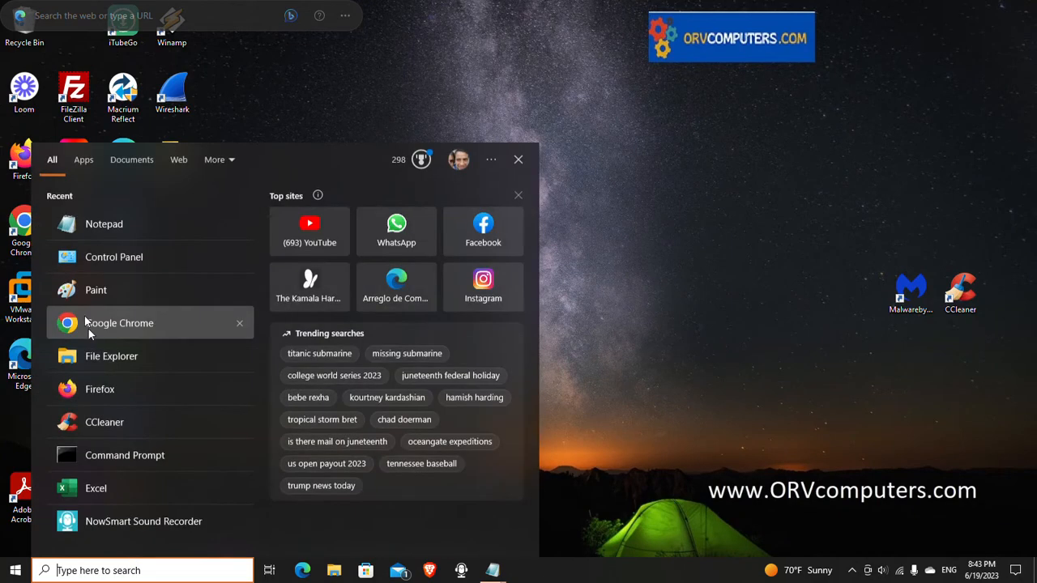
{"action": "left_click", "coordinate": [89, 325]}
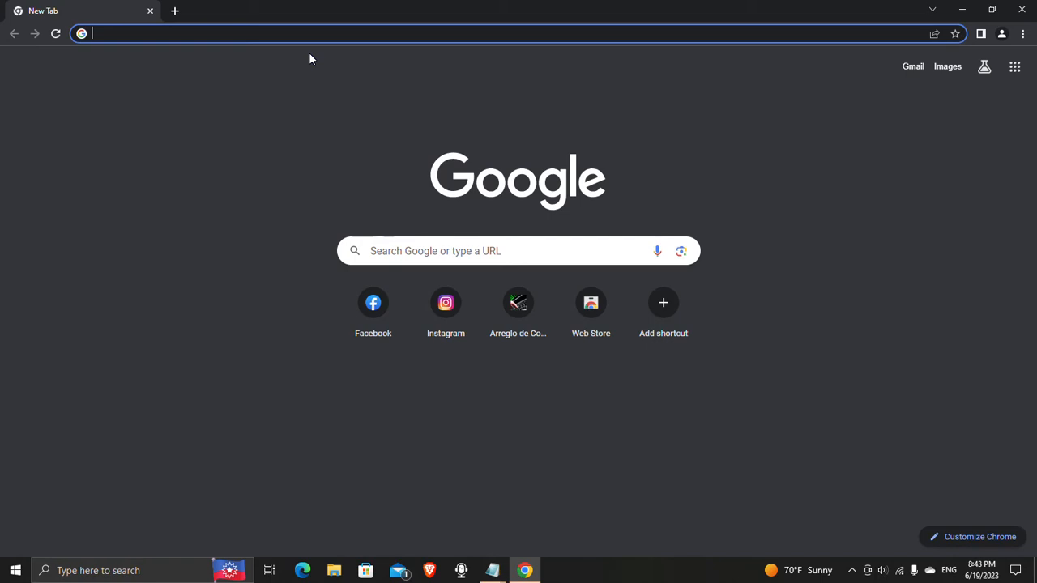
{"action": "type", "text": "facebook.com"}
{"action": "key", "text": "Return"}
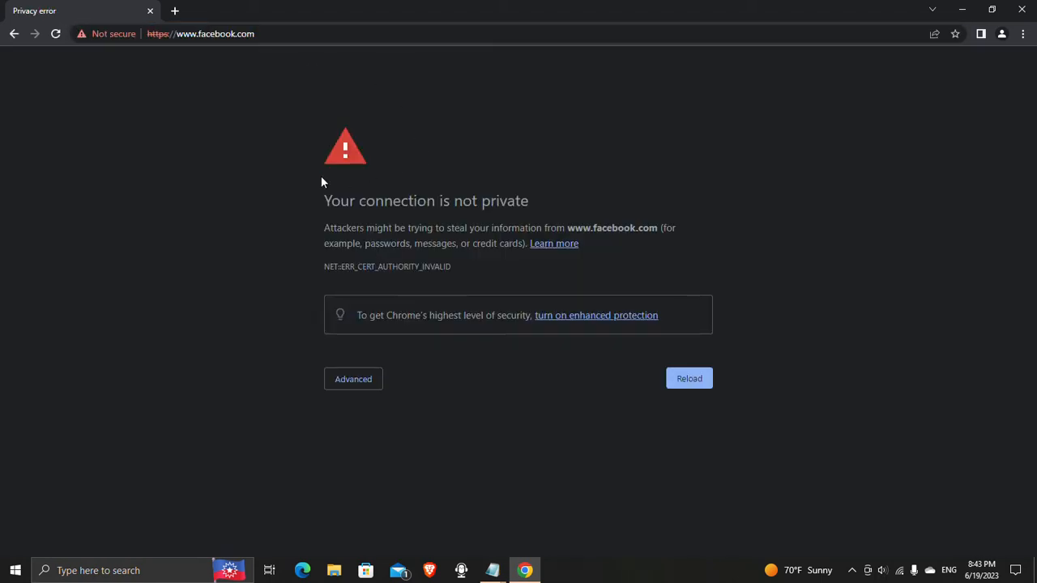
{"action": "left_click_drag", "start_coordinate": [323, 190], "coordinate": [767, 386]}
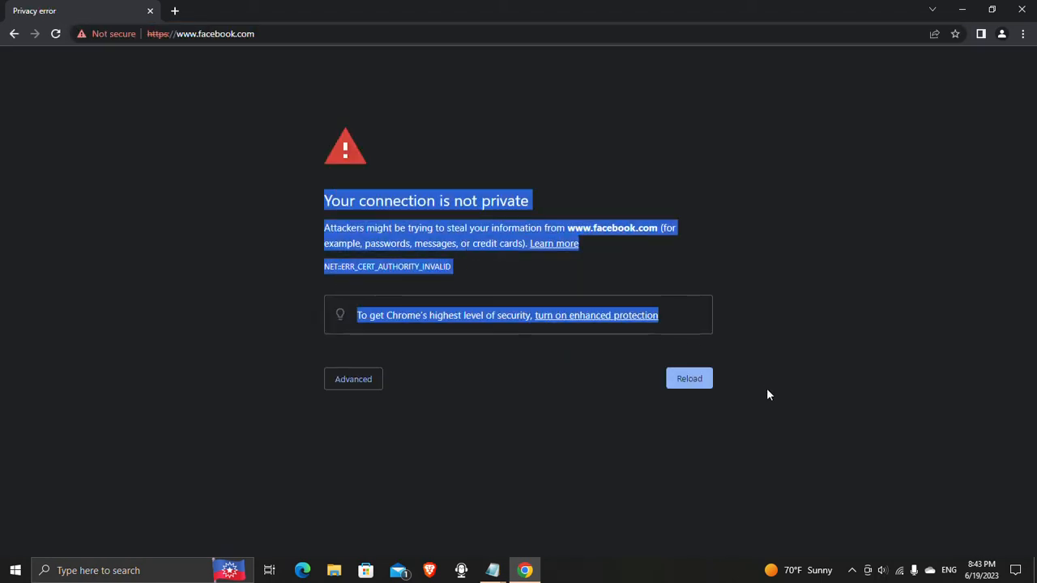
{"action": "left_click", "coordinate": [706, 344]}
{"action": "left_click_drag", "start_coordinate": [706, 344], "coordinate": [158, 123]}
{"action": "left_click", "coordinate": [1023, 11]}
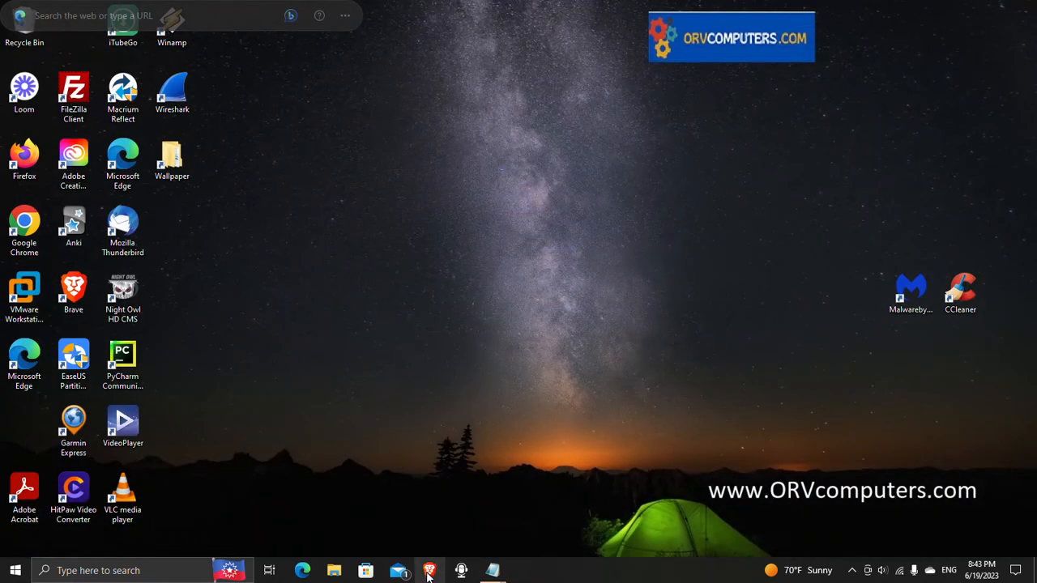
Step: Switch to the Brave browser, load facebook.com to test the block there, and examine the page shown
{"action": "left_click", "coordinate": [429, 572]}
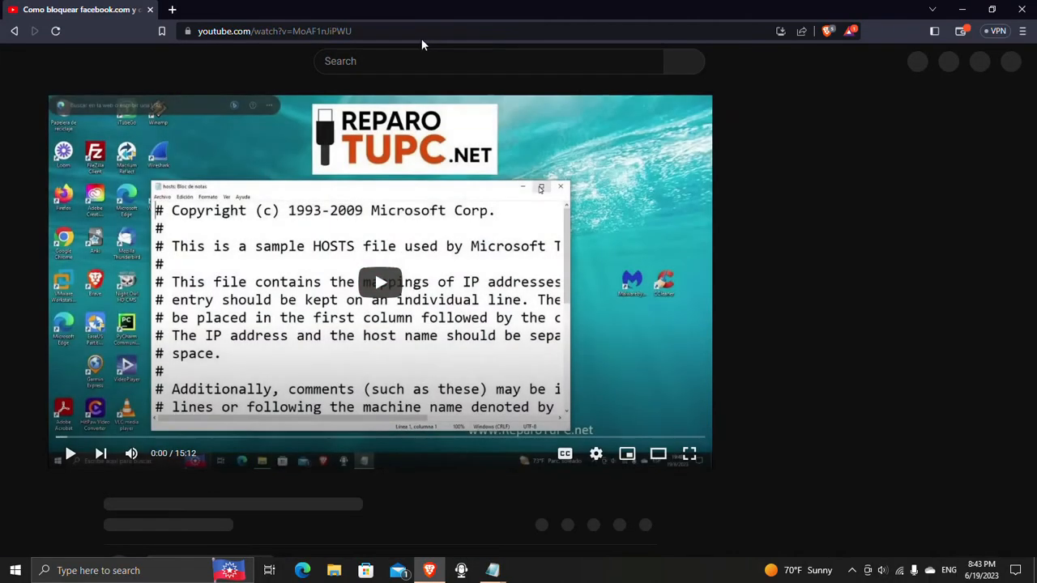
{"action": "left_click", "coordinate": [421, 38]}
{"action": "type", "text": "fac"}
{"action": "key", "text": "Return"}
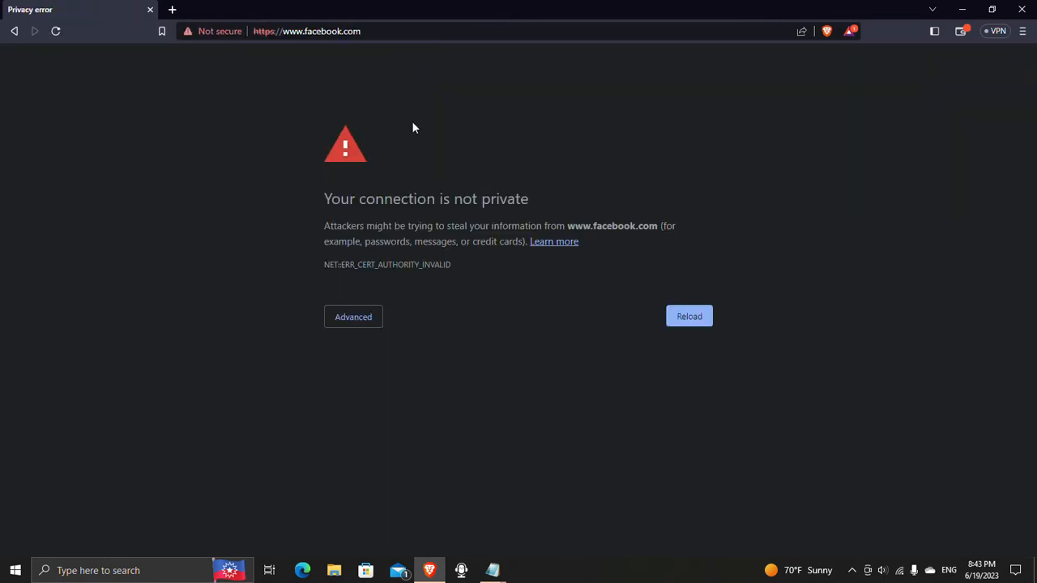
{"action": "left_click_drag", "start_coordinate": [316, 196], "coordinate": [691, 346]}
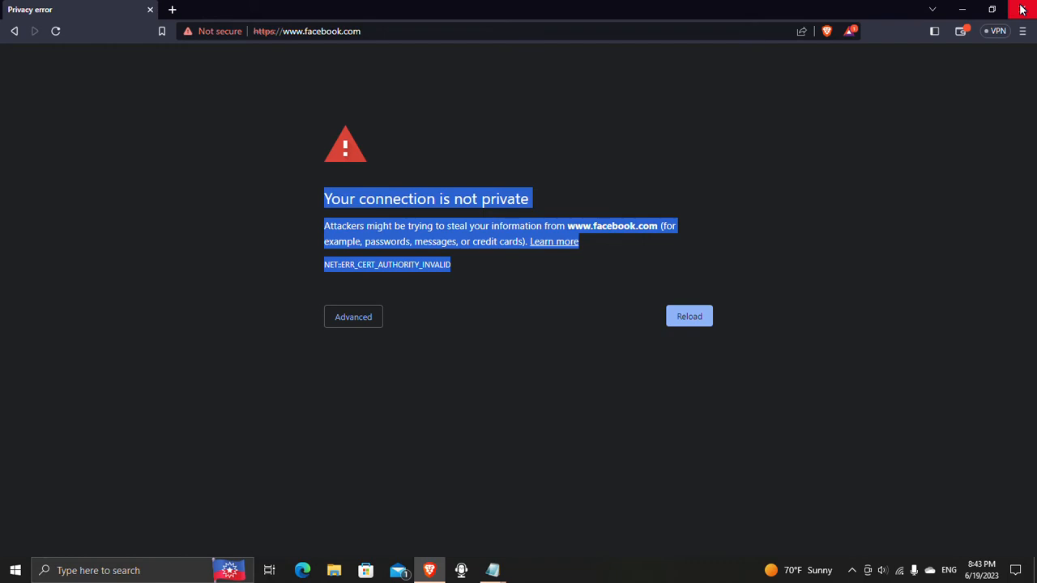
Step: Go to orvcomputers.com in the same Brave tab and dismiss its free guide popup
{"action": "key", "text": "ctrl+l"}
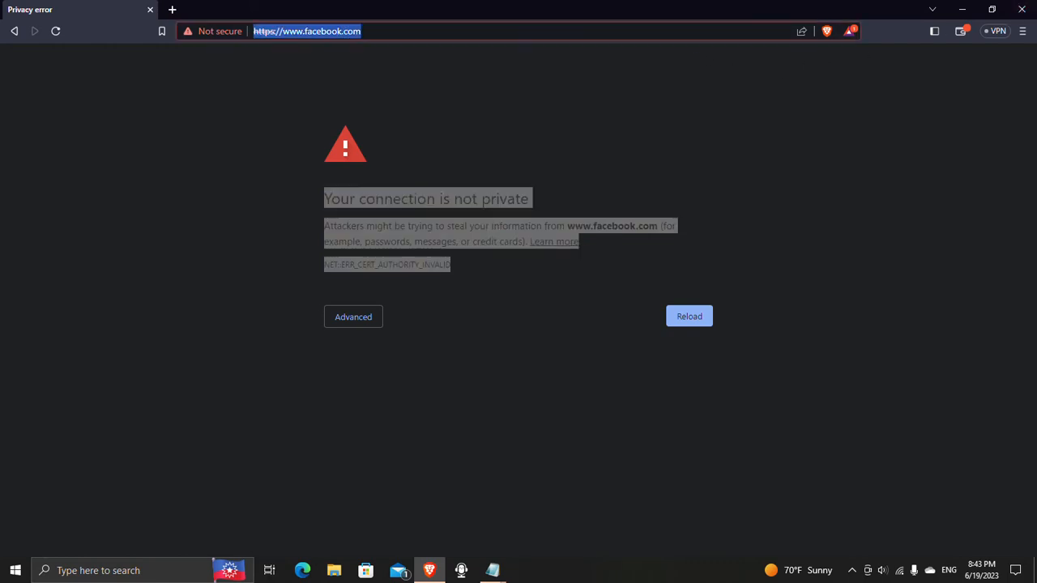
{"action": "type", "text": "or"}
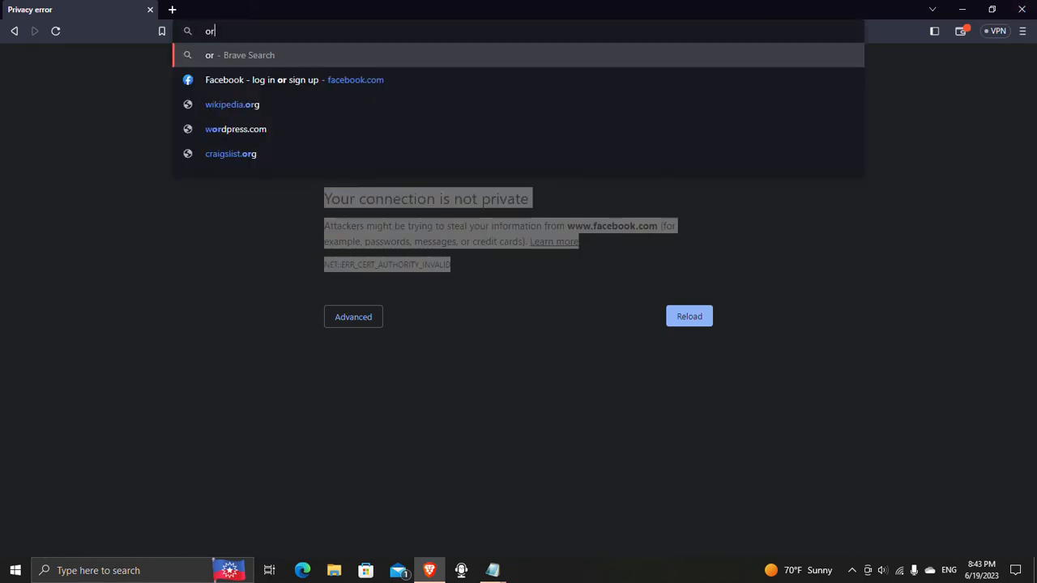
{"action": "type", "text": "vcomputers.com"}
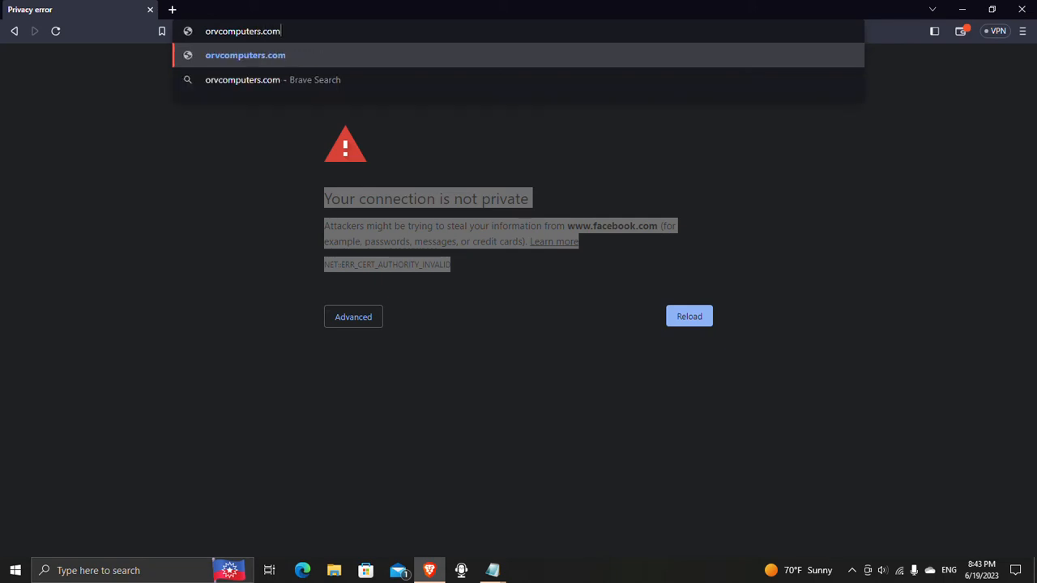
{"action": "key", "text": "Return"}
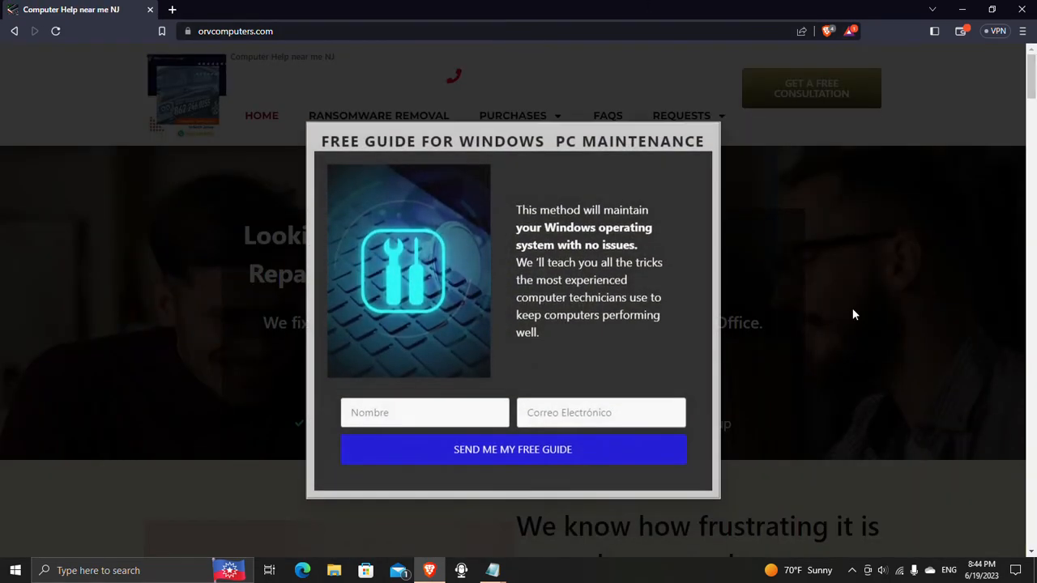
{"action": "left_click", "coordinate": [842, 312]}
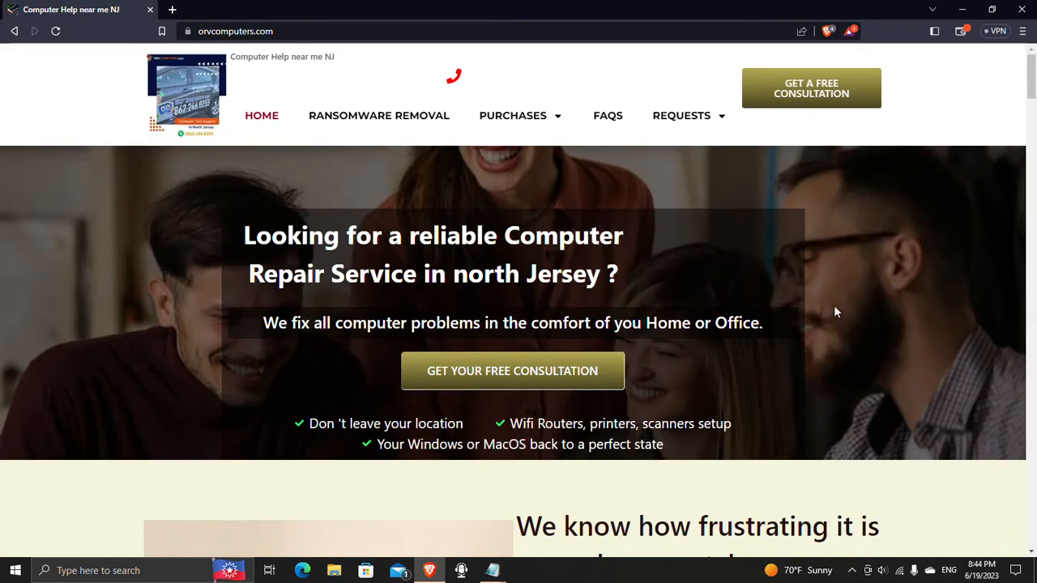
{"action": "key", "text": "alt+Tab"}
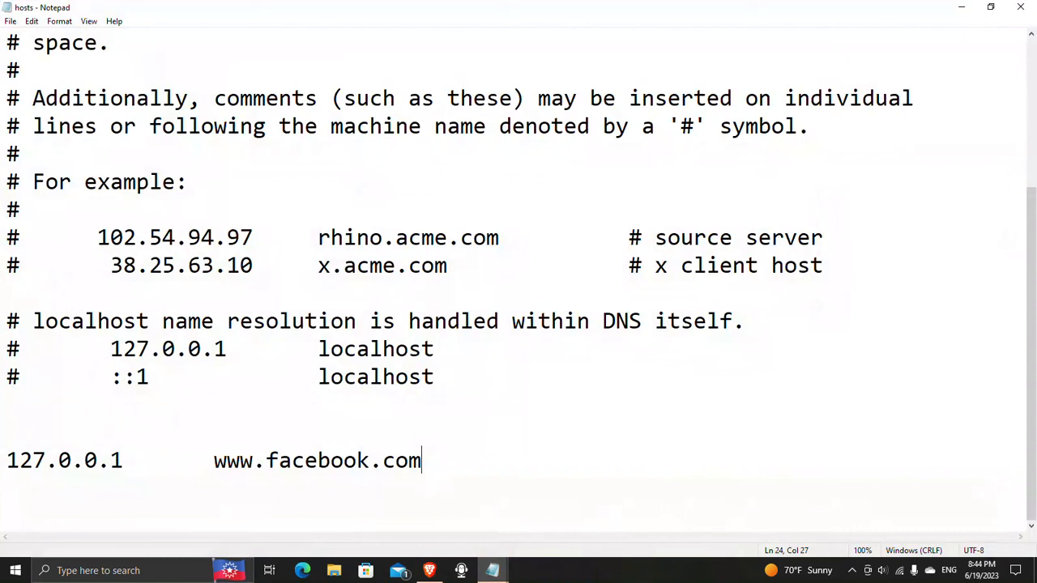
{"action": "key", "text": "Return"}
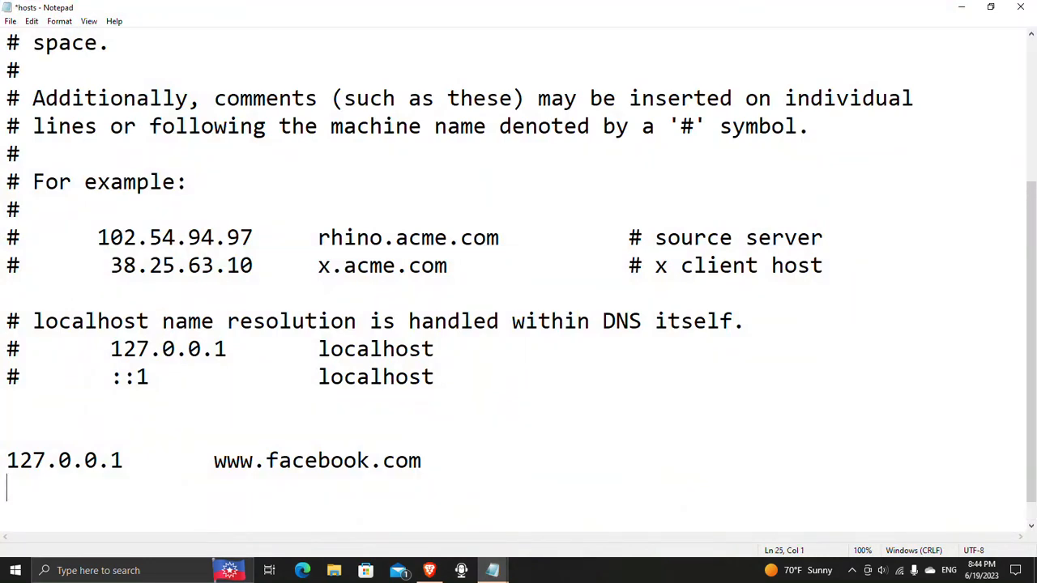
{"action": "type", "text": "127.0.0.1"}
{"action": "key", "text": "Tab"}
{"action": "type", "text": "www."}
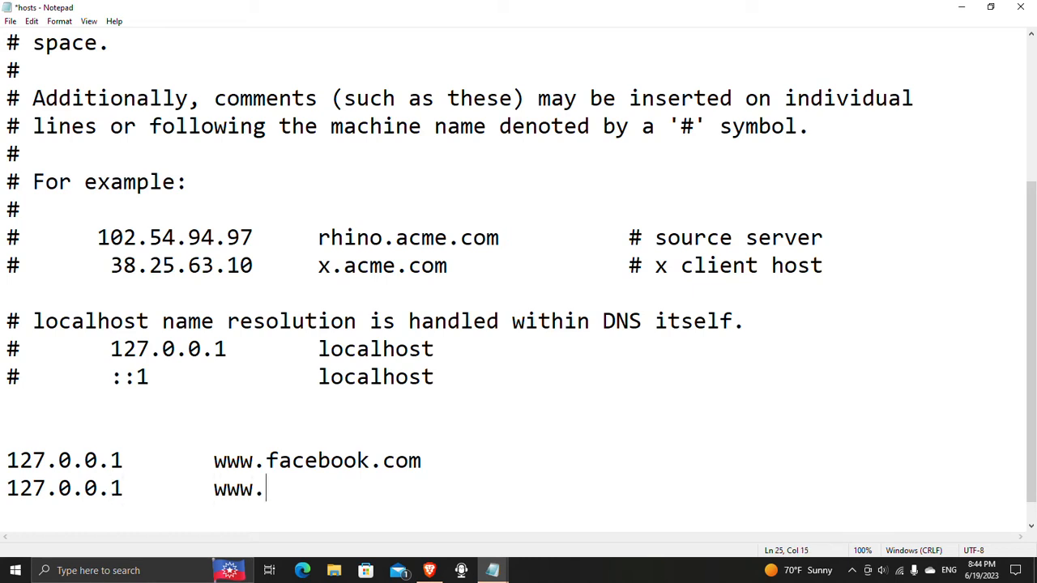
{"action": "type", "text": "orvcomputers.com"}
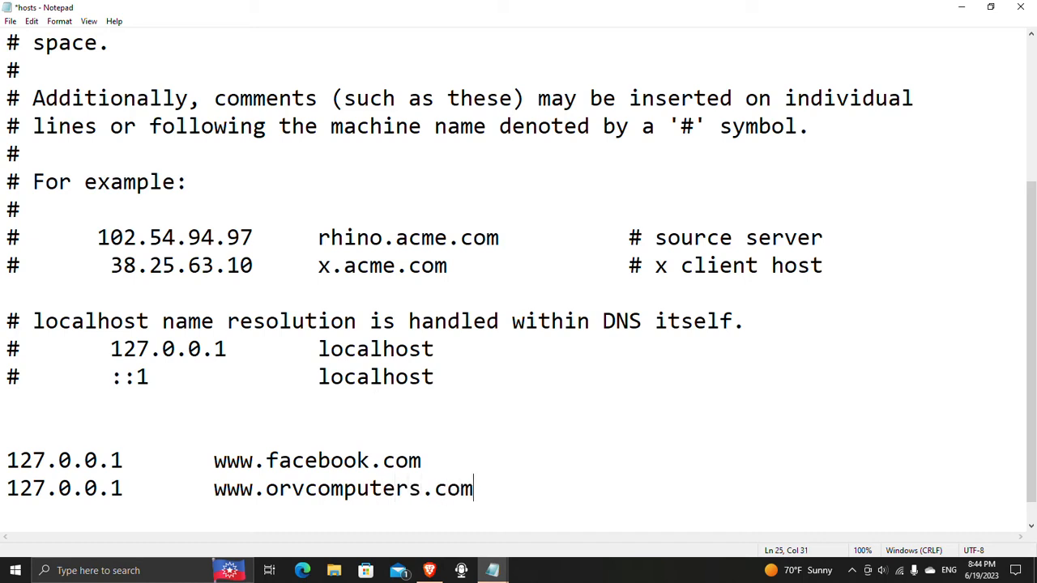
{"action": "left_click", "coordinate": [10, 21]}
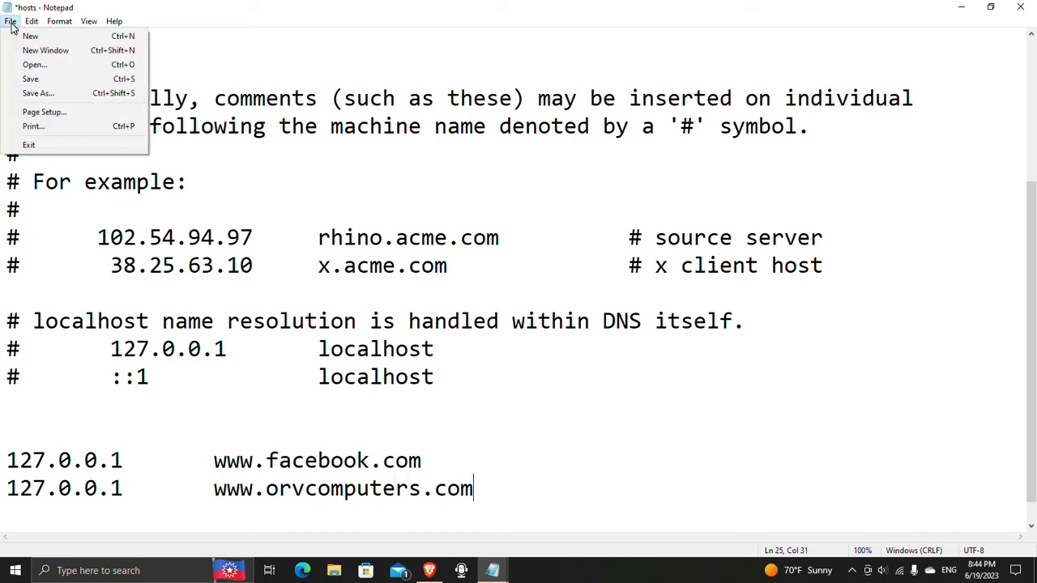
{"action": "left_click", "coordinate": [31, 80]}
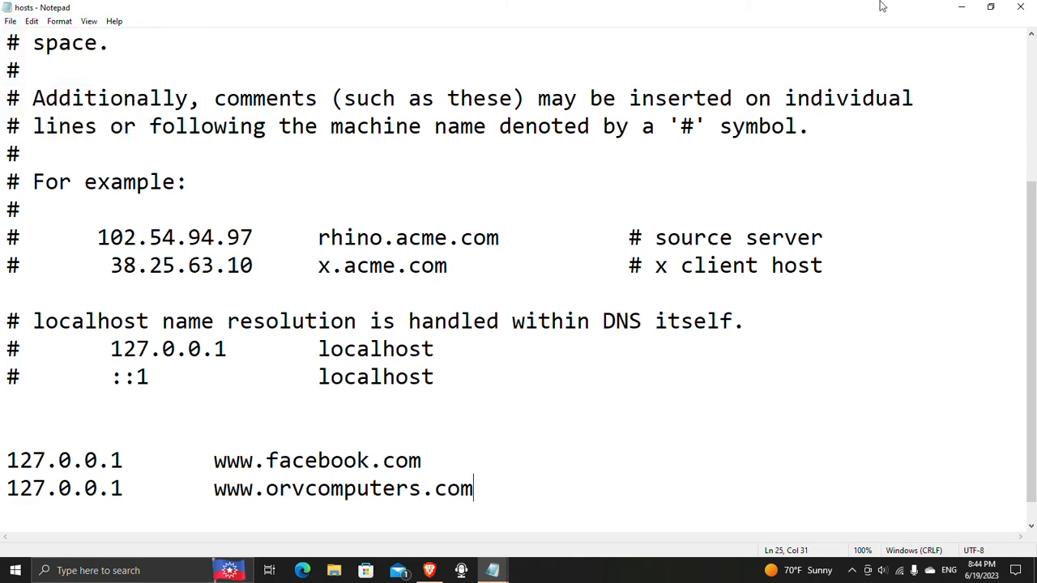
Step: Minimize Notepad and reload orvcomputers.com in Brave to test the new entry
{"action": "left_click", "coordinate": [962, 7]}
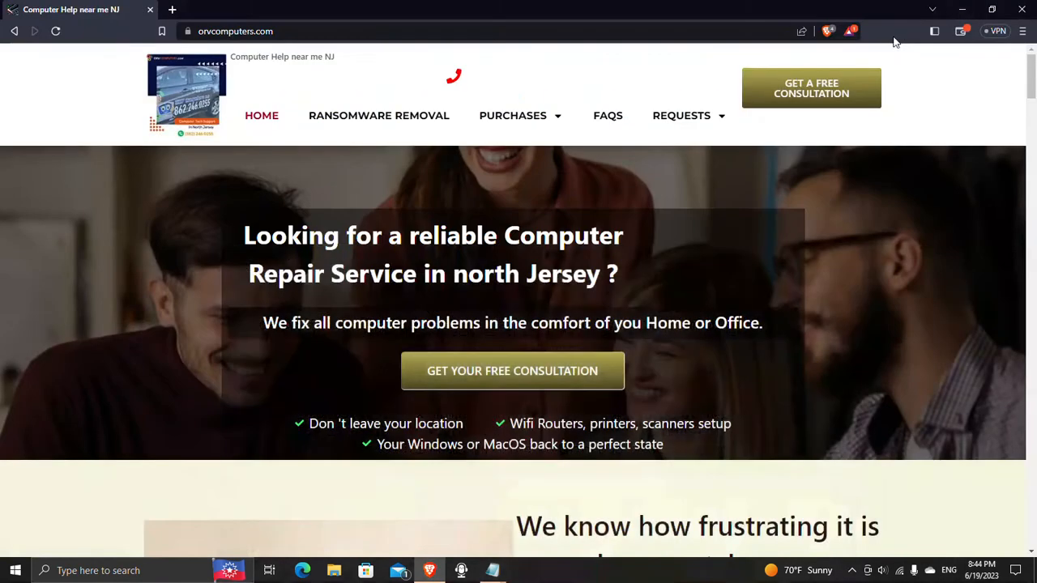
{"action": "left_click", "coordinate": [447, 31]}
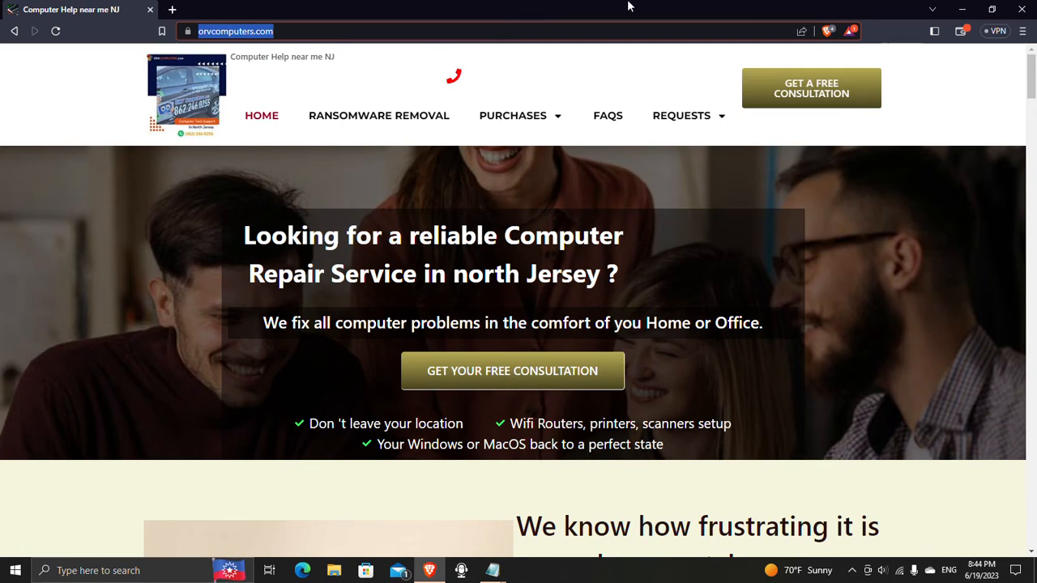
{"action": "key", "text": "Return"}
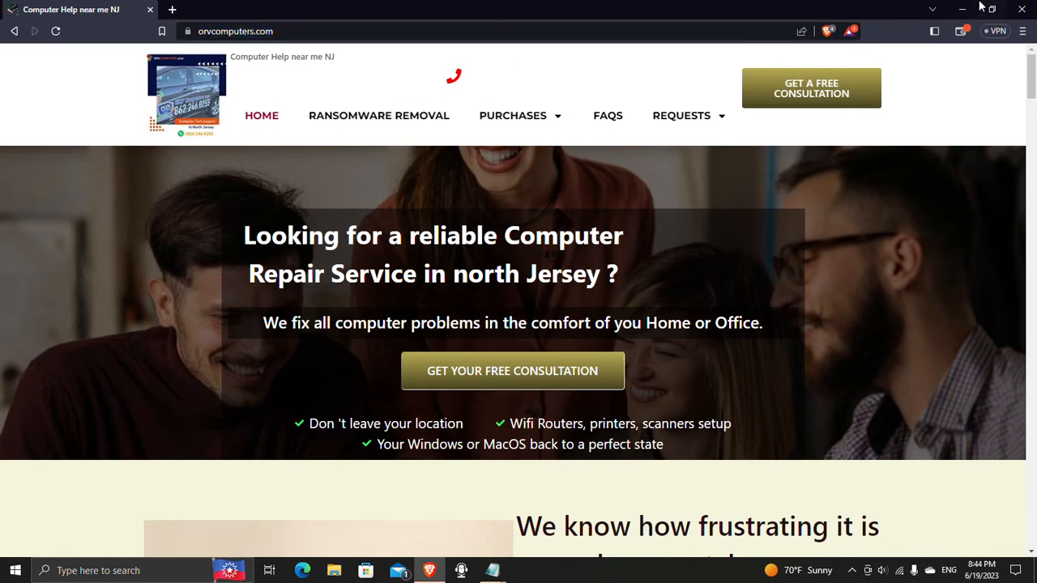
Step: Restart Brave, bring up orvcomputers.com again and dismiss its free guide popup
{"action": "left_click", "coordinate": [1020, 13]}
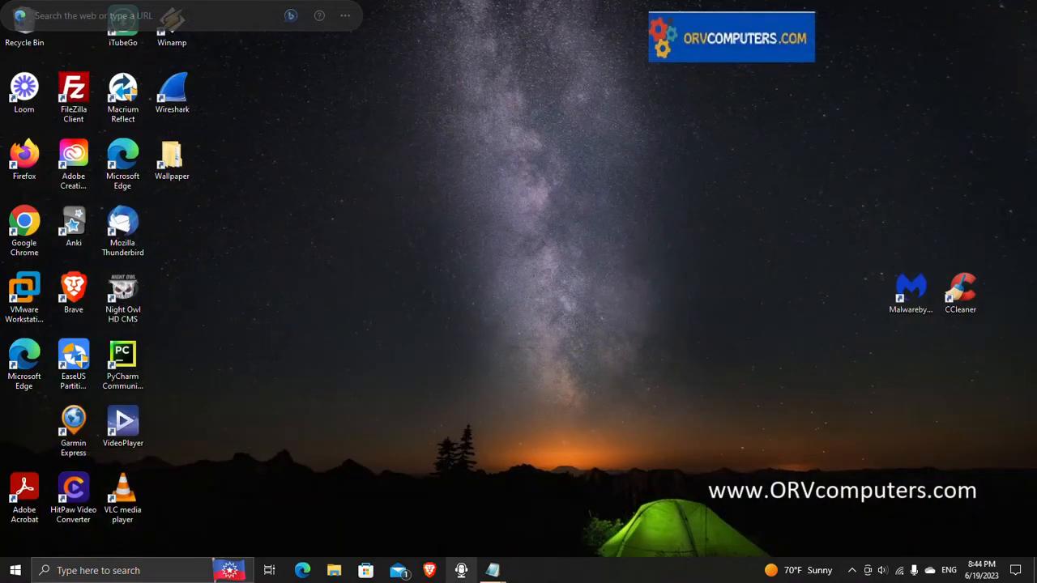
{"action": "left_click", "coordinate": [430, 570]}
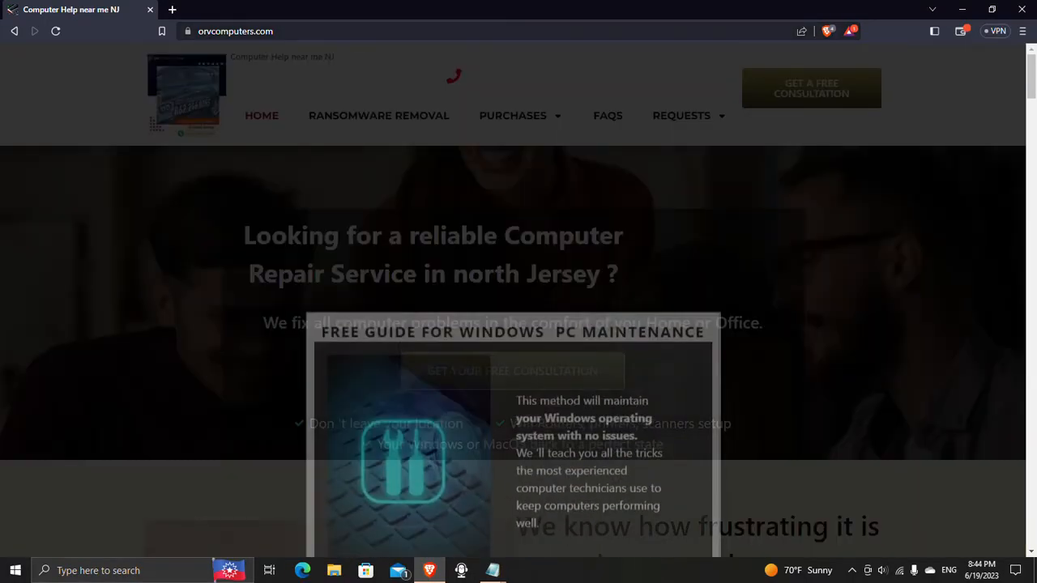
{"action": "left_click", "coordinate": [167, 247]}
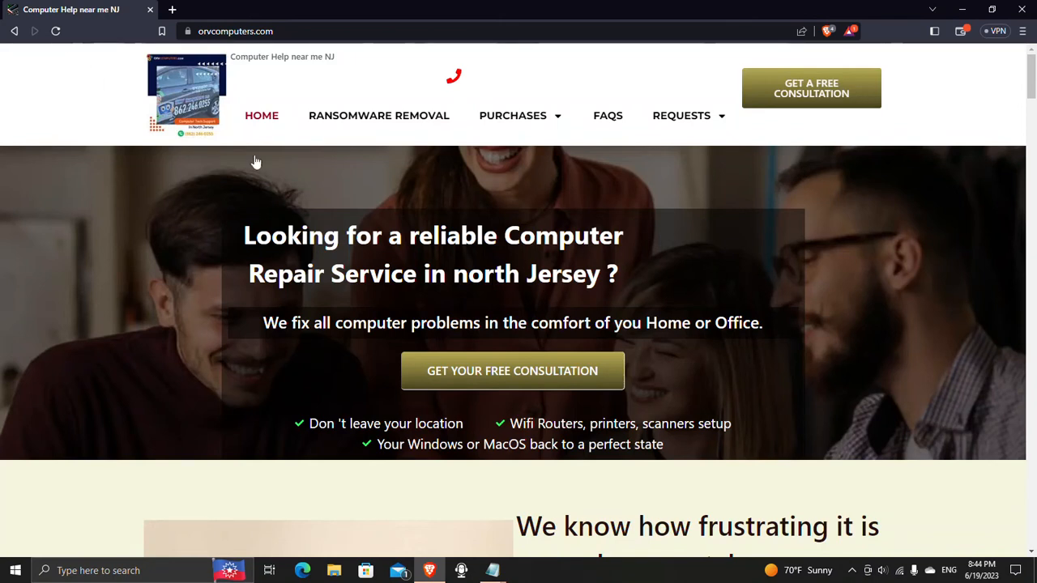
Step: Load abc.com in the same Brave tab to check that an unlisted site opens
{"action": "mouse_move", "coordinate": [435, 573]}
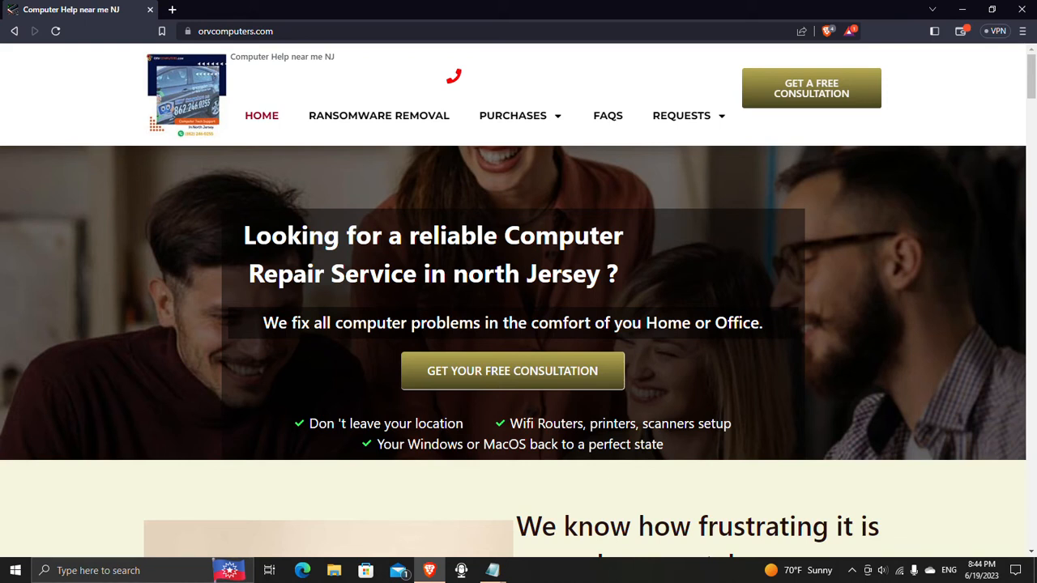
{"action": "left_click", "coordinate": [243, 31]}
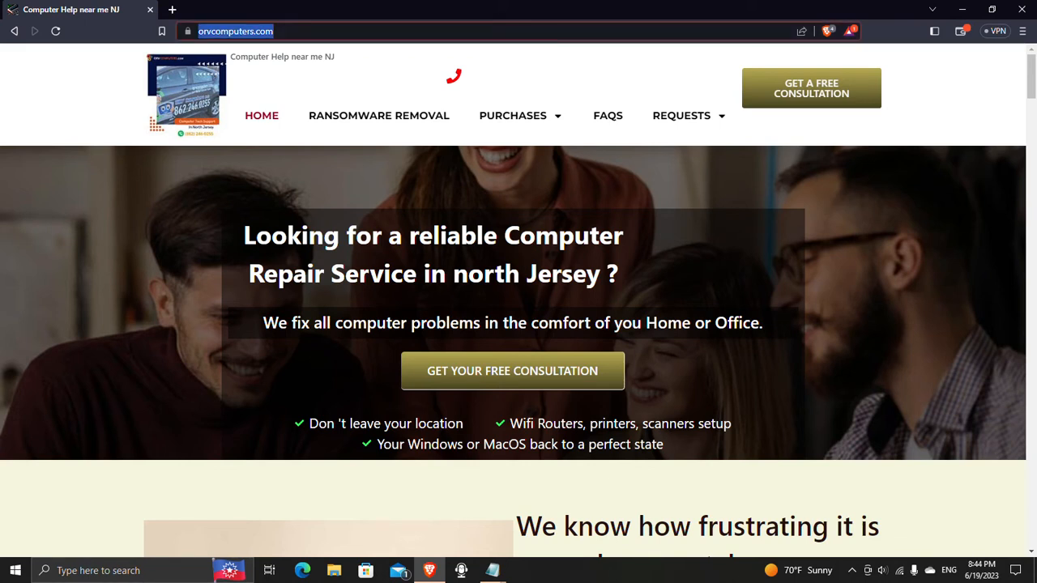
{"action": "type", "text": "a"}
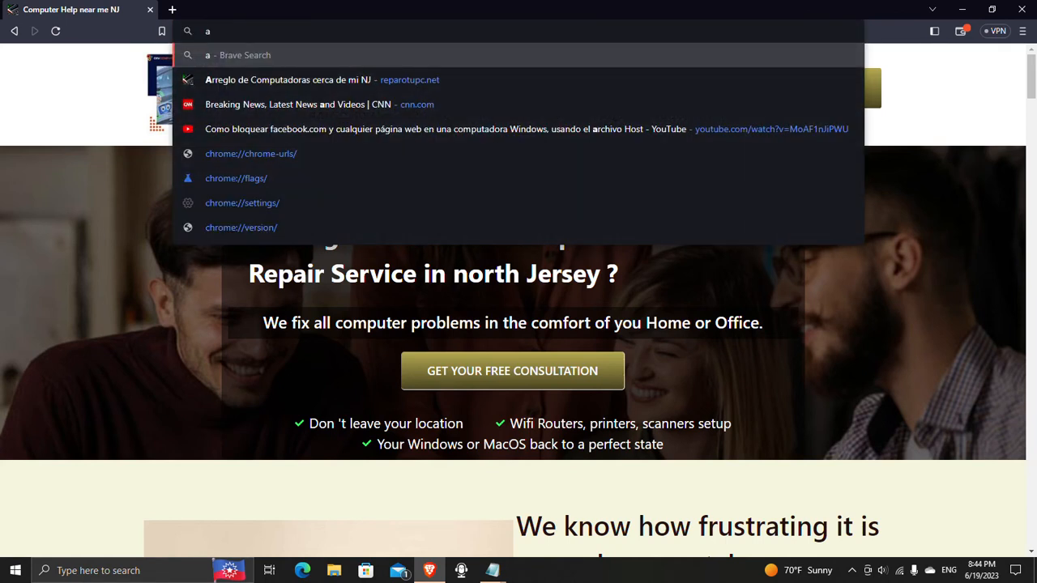
{"action": "type", "text": "bc.com"}
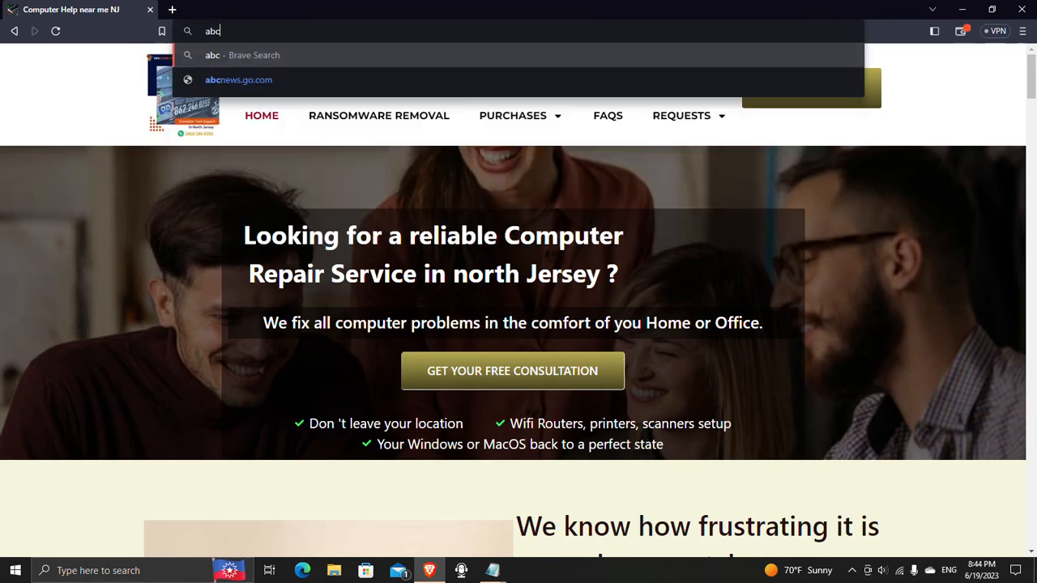
{"action": "key", "text": "Return"}
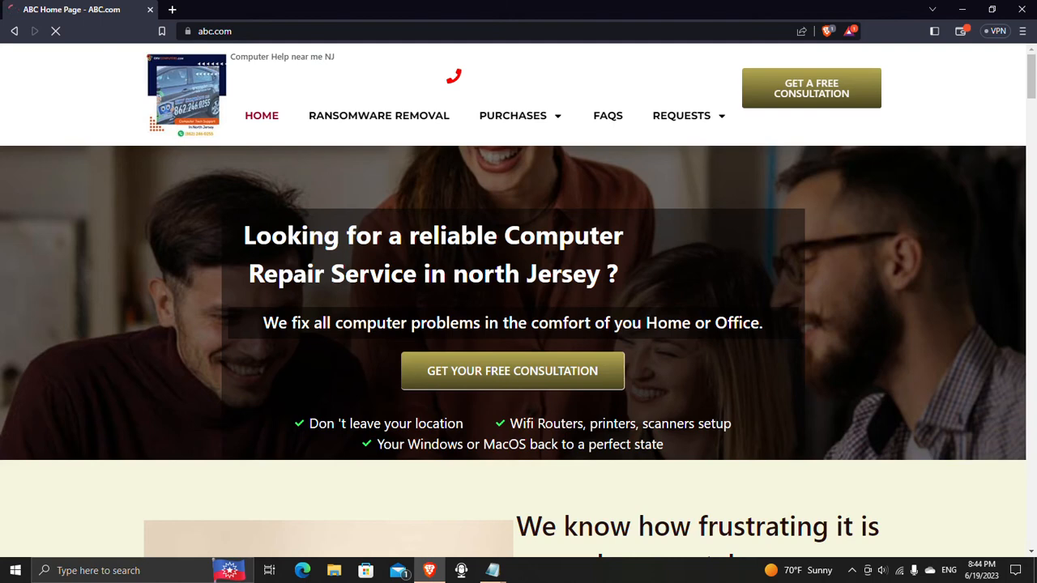
Step: Go to orvcomputers.com again in Brave to test the block, and close the browser
{"action": "key", "text": "ctrl+l"}
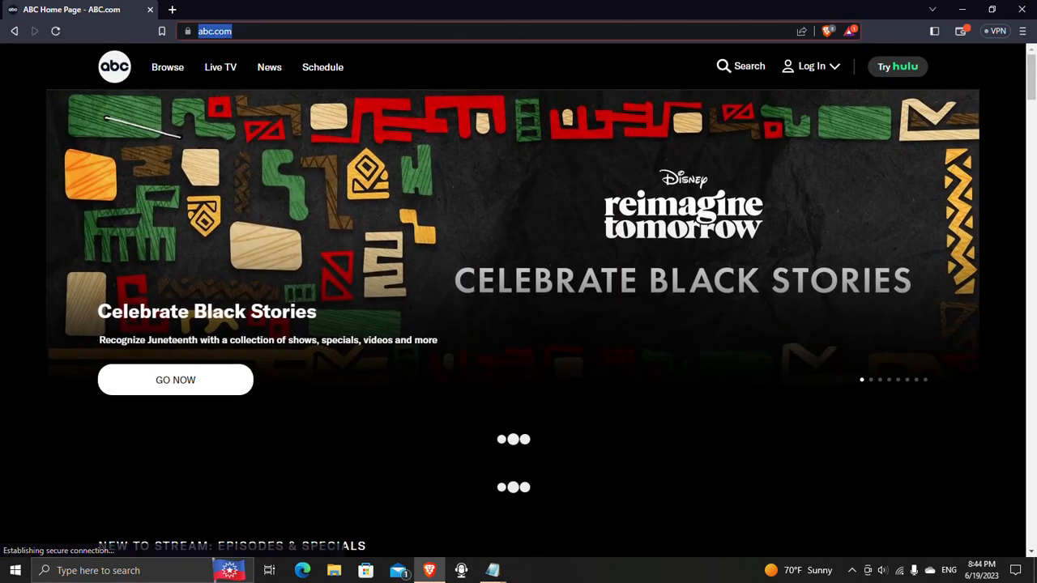
{"action": "type", "text": "orvcomputers"}
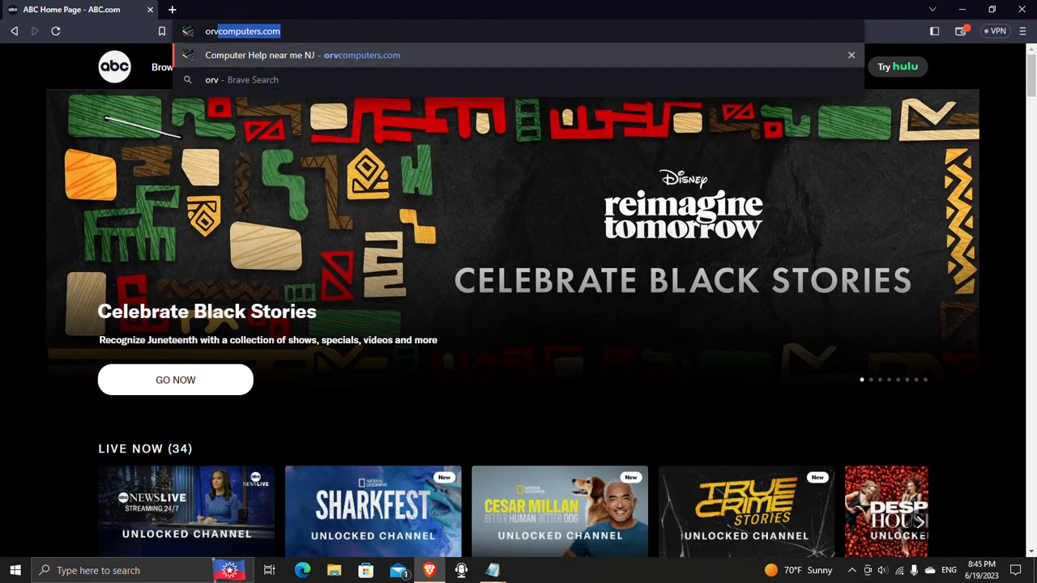
{"action": "key", "text": "Return"}
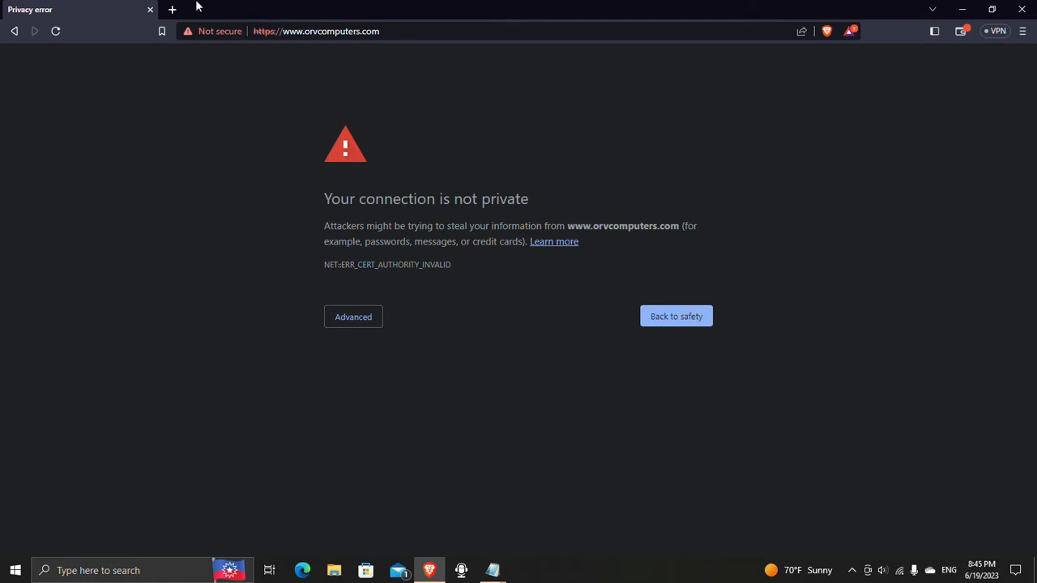
{"action": "left_click", "coordinate": [1022, 9]}
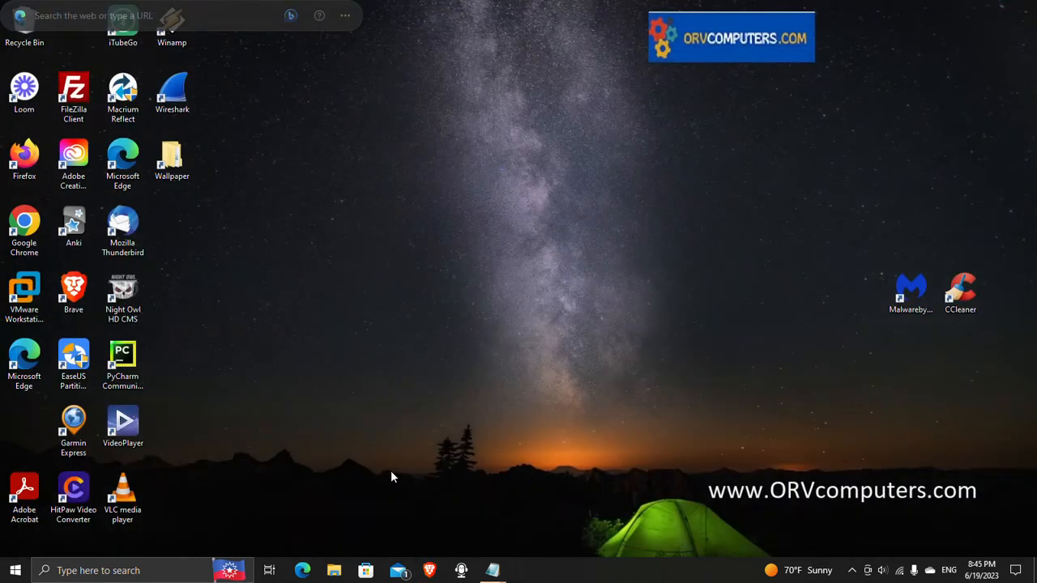
Step: Open Google Chrome, load orvcomputers.com to test the block there, and close the browser
{"action": "left_click", "coordinate": [113, 568]}
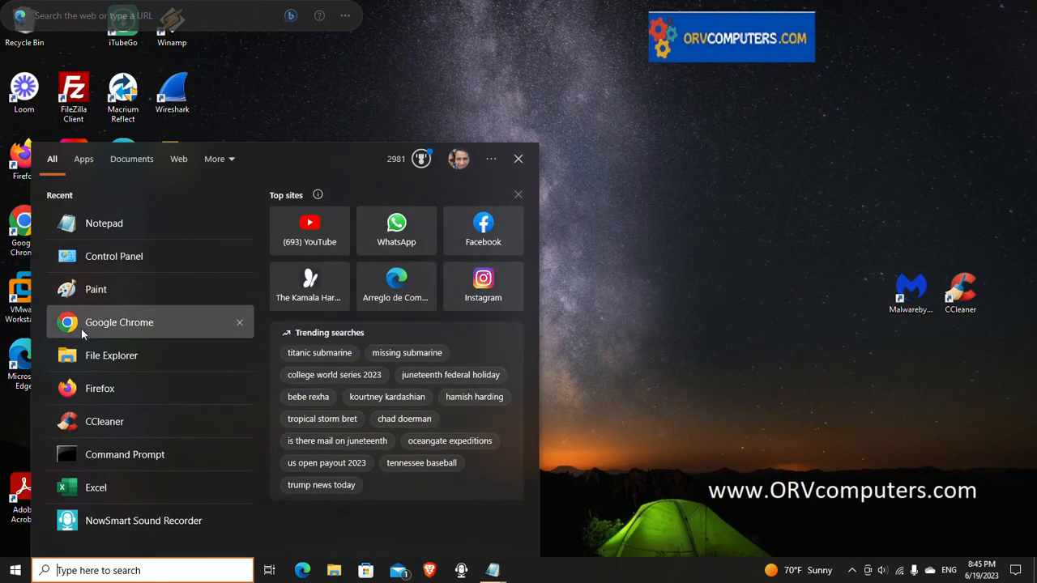
{"action": "left_click", "coordinate": [82, 332]}
{"action": "left_click", "coordinate": [349, 31]}
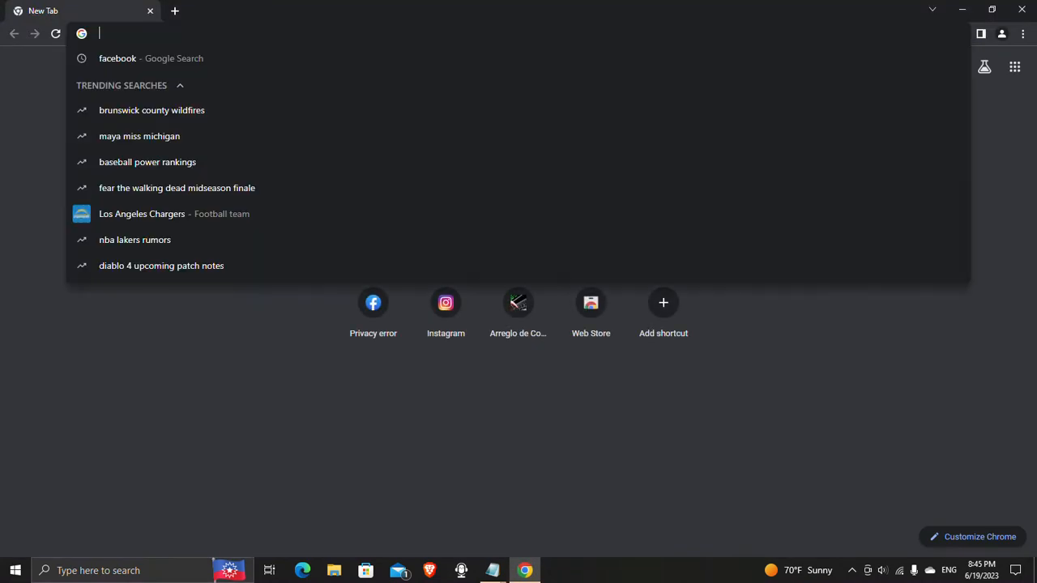
{"action": "type", "text": "orvcomputers"}
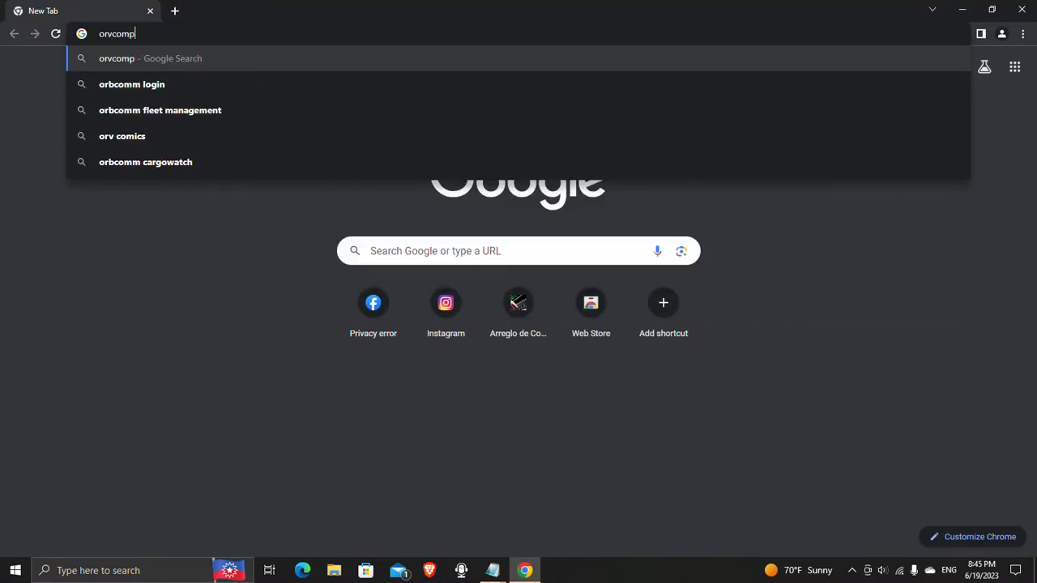
{"action": "type", "text": ".com"}
{"action": "key", "text": "Return"}
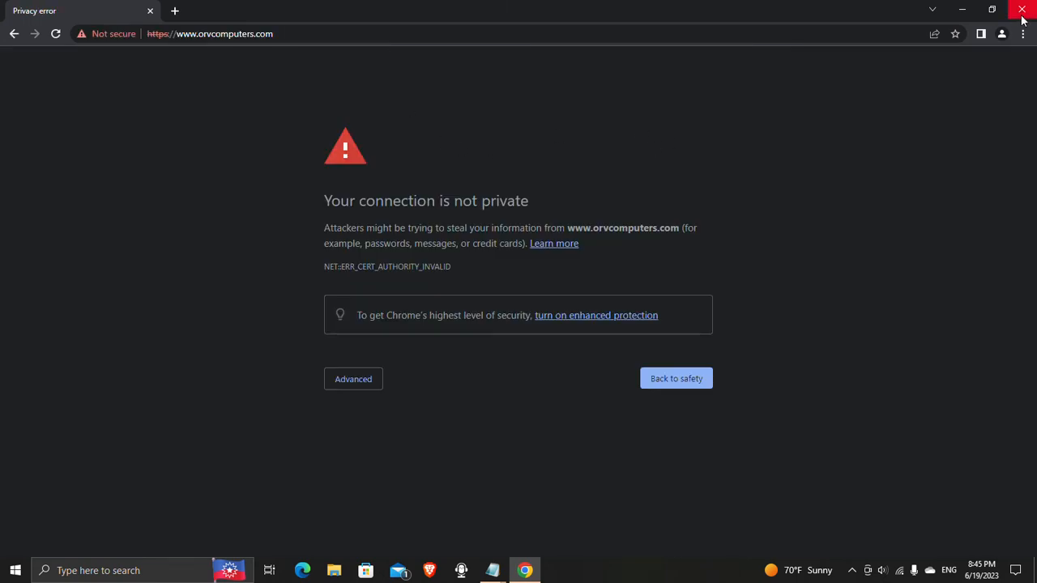
{"action": "left_click", "coordinate": [1021, 9]}
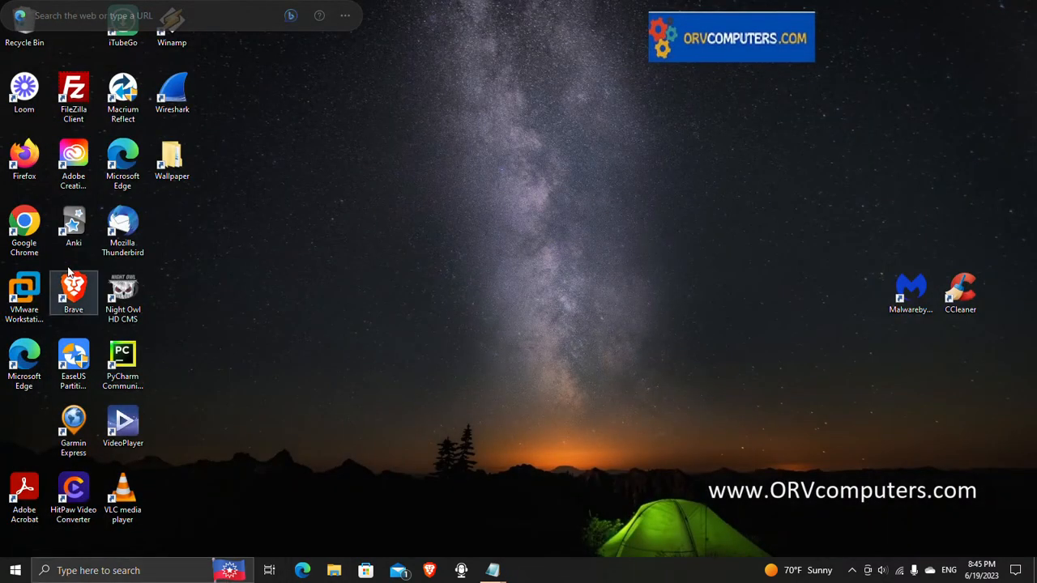
Step: Open Firefox and load orvcomputers.com to test the block in that browser
{"action": "double_click", "coordinate": [33, 160]}
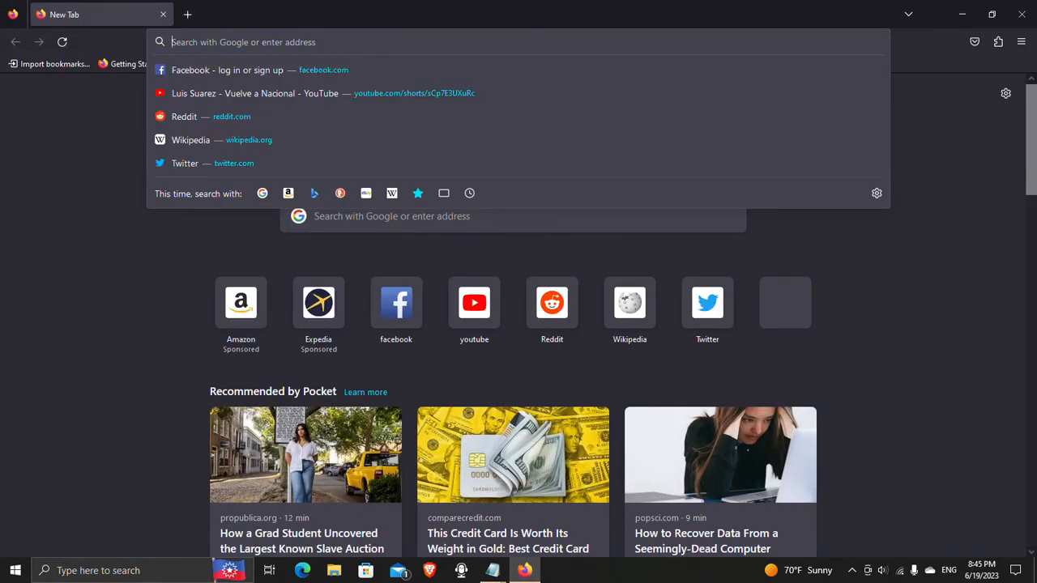
{"action": "type", "text": "orvcomputers.com"}
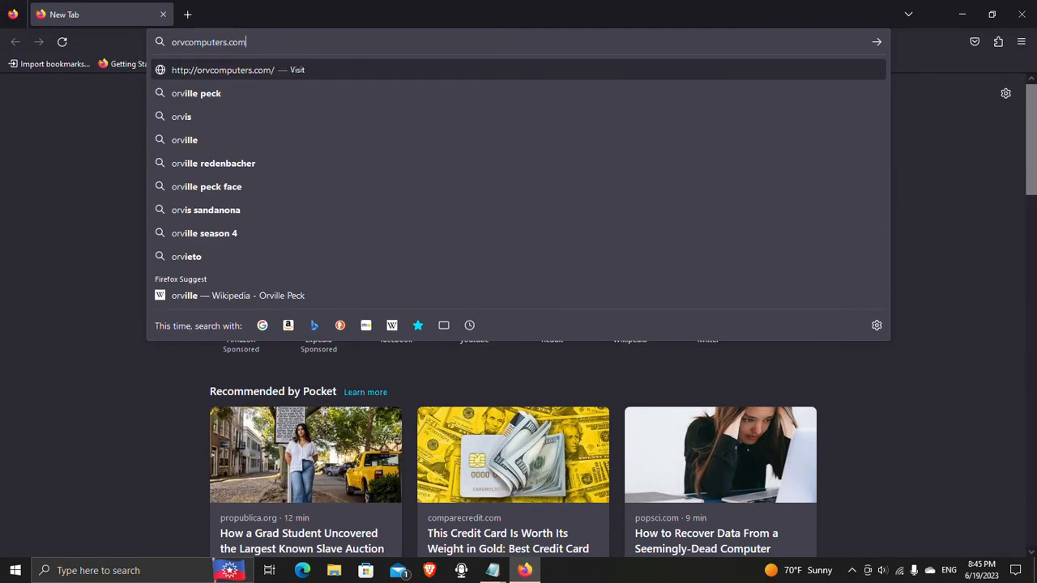
{"action": "key", "text": "Return"}
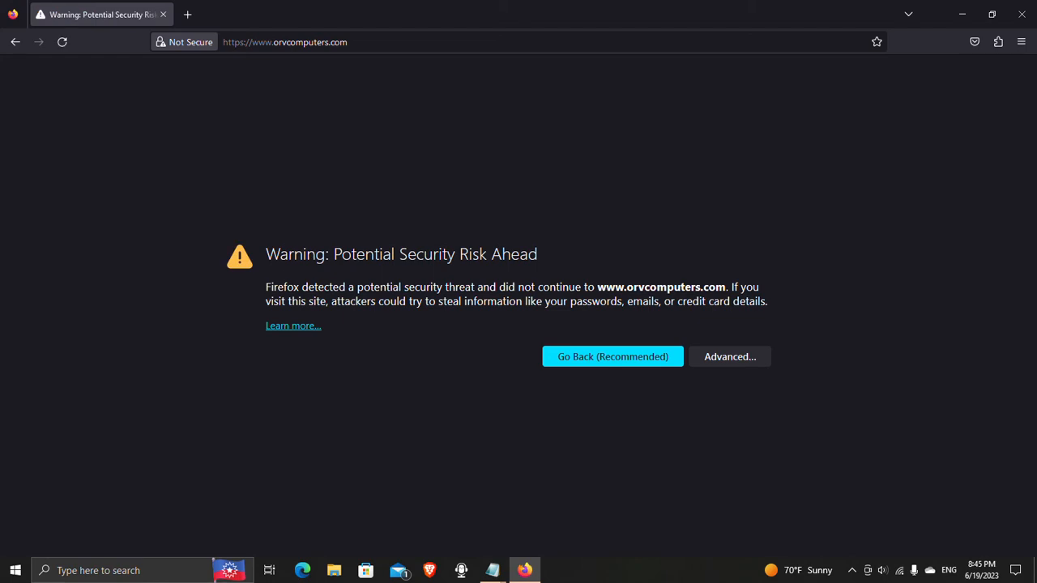
Step: Load facebook.com in the same Firefox tab to test its block, and close the browser
{"action": "key", "text": "ctrl+l"}
{"action": "type", "text": "facebook.com/"}
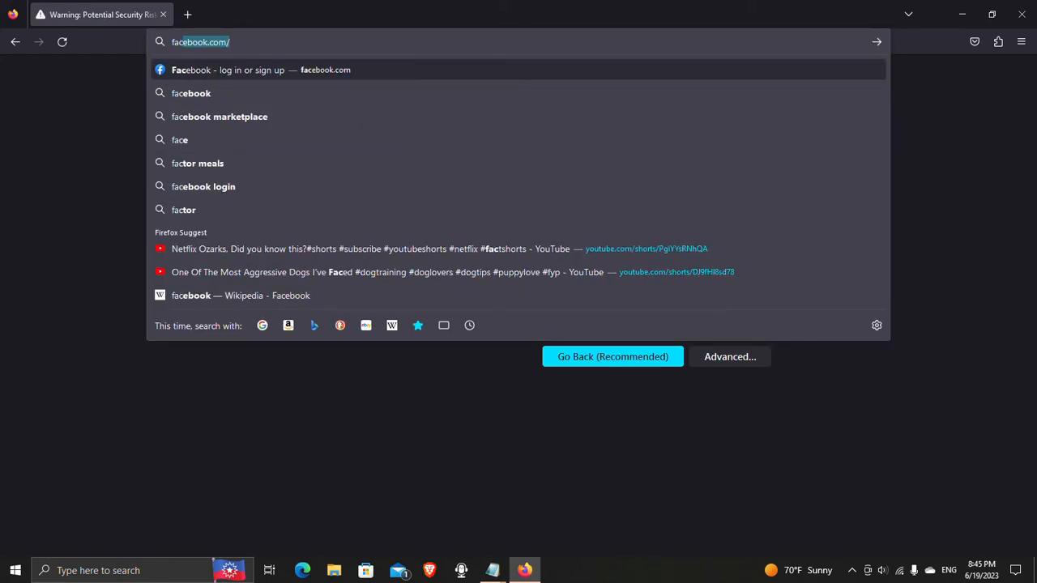
{"action": "key", "text": "Return"}
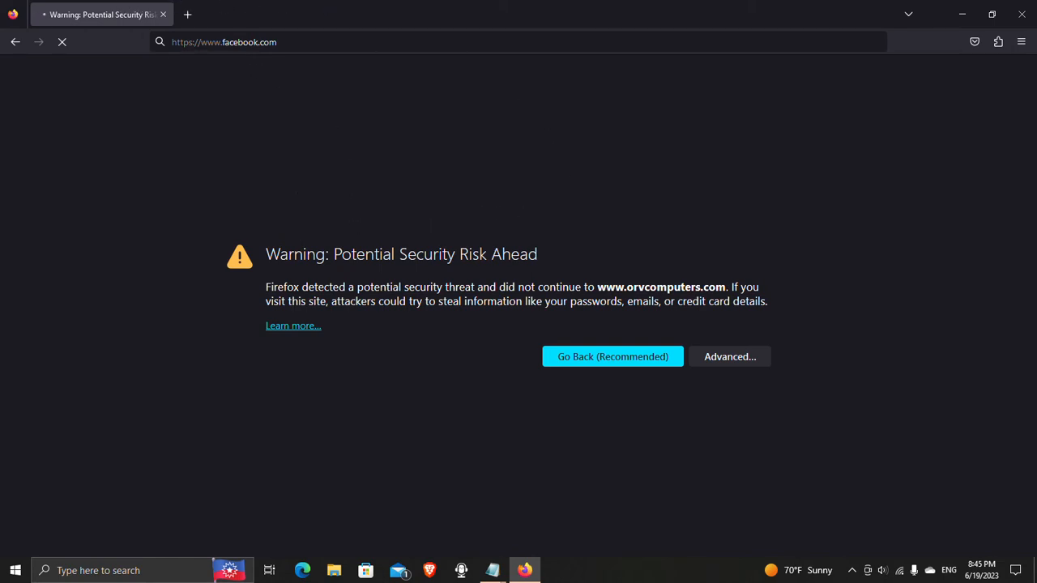
{"action": "left_click", "coordinate": [304, 42]}
{"action": "left_click", "coordinate": [567, 220]}
{"action": "left_click", "coordinate": [1024, 17]}
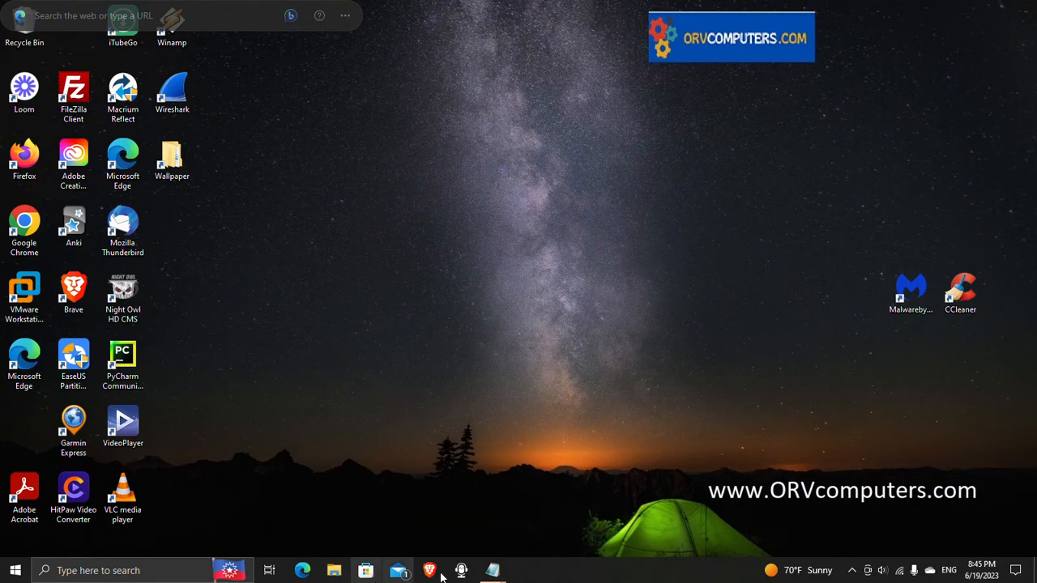
{"action": "mouse_move", "coordinate": [492, 572]}
{"action": "left_click", "coordinate": [509, 528]}
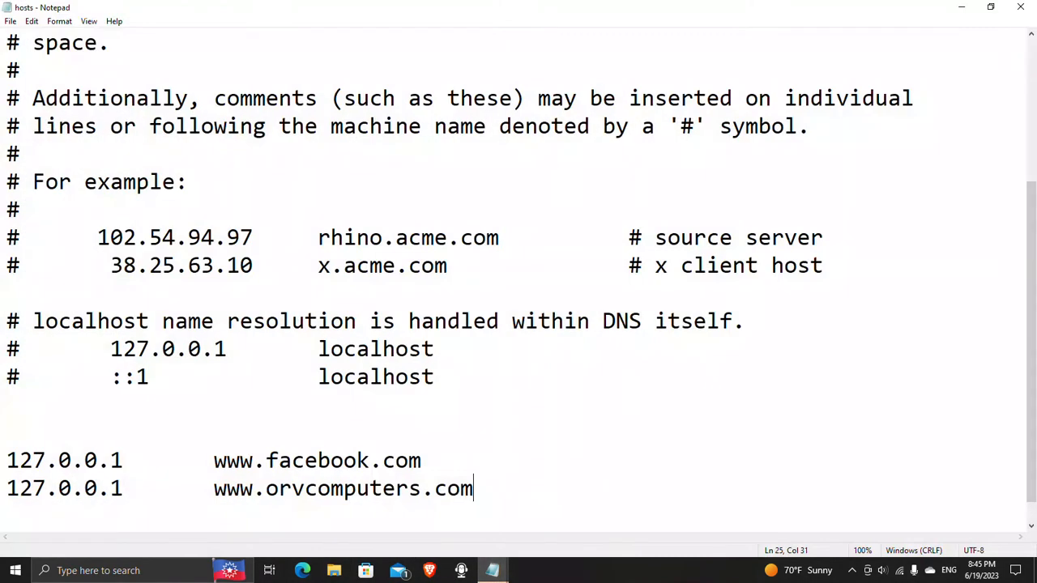
{"action": "key", "text": "Return"}
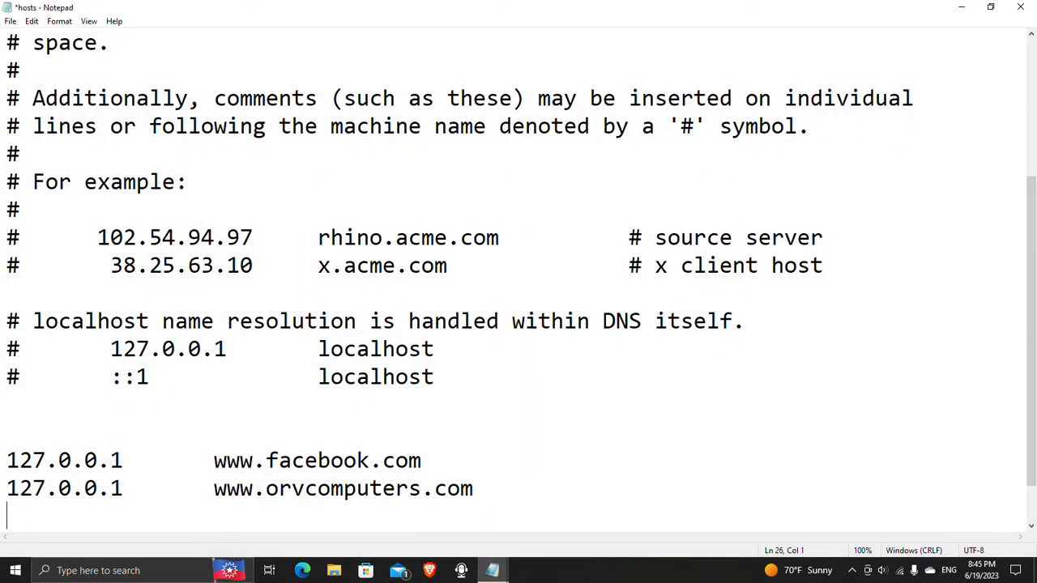
{"action": "type", "text": "127.0.0.1"}
{"action": "key", "text": "Tab"}
{"action": "type", "text": "www.i"}
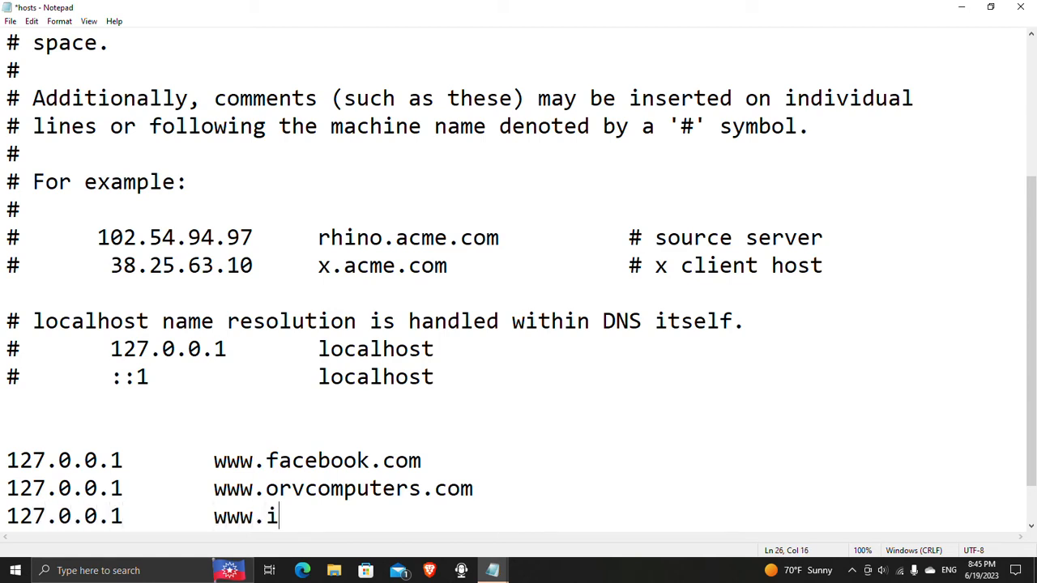
{"action": "type", "text": "nstagram.com"}
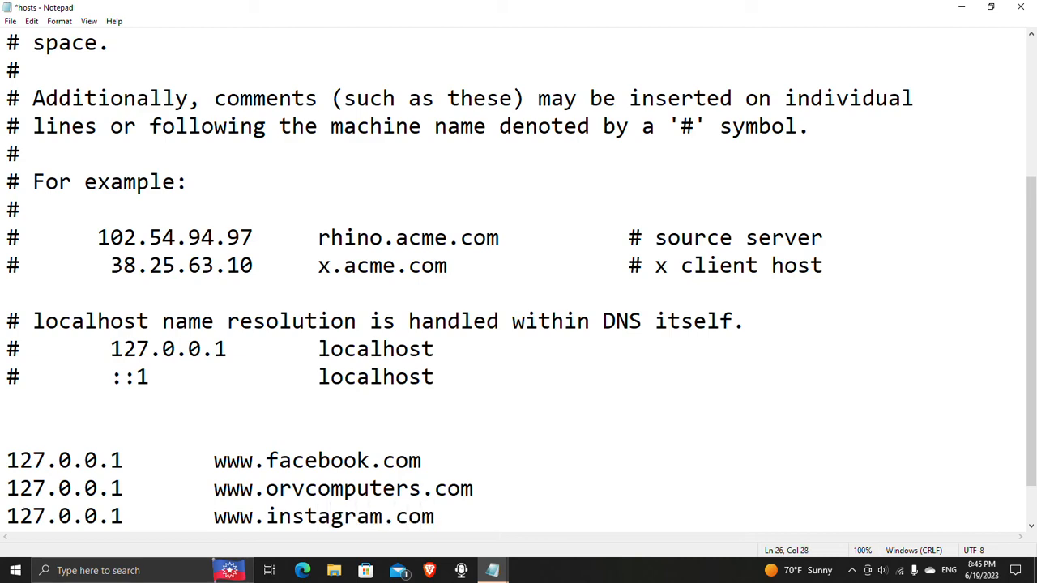
Step: Switch to Microsoft Edge, load instagram.com while the new hosts entry is still unsaved, and close the browser
{"action": "key", "text": "alt+Tab"}
{"action": "key", "text": "alt+Tab"}
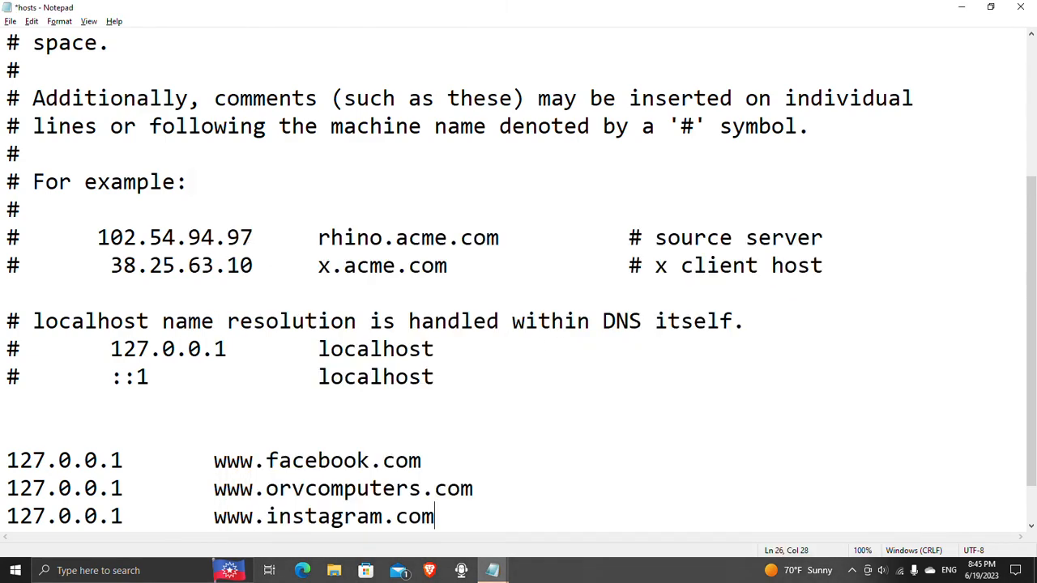
{"action": "left_click", "coordinate": [302, 571]}
{"action": "left_click", "coordinate": [399, 33]}
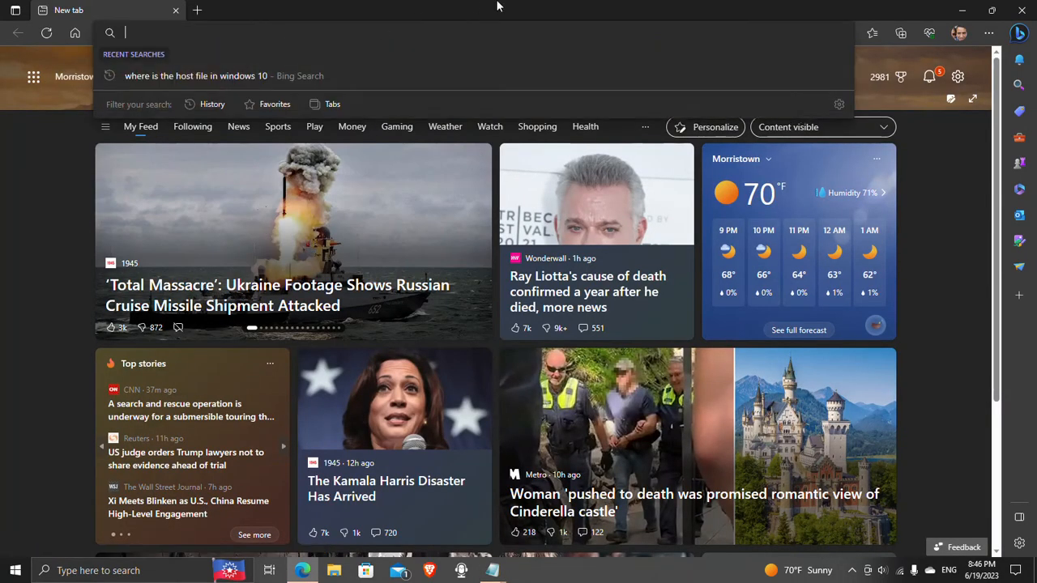
{"action": "type", "text": "ins"}
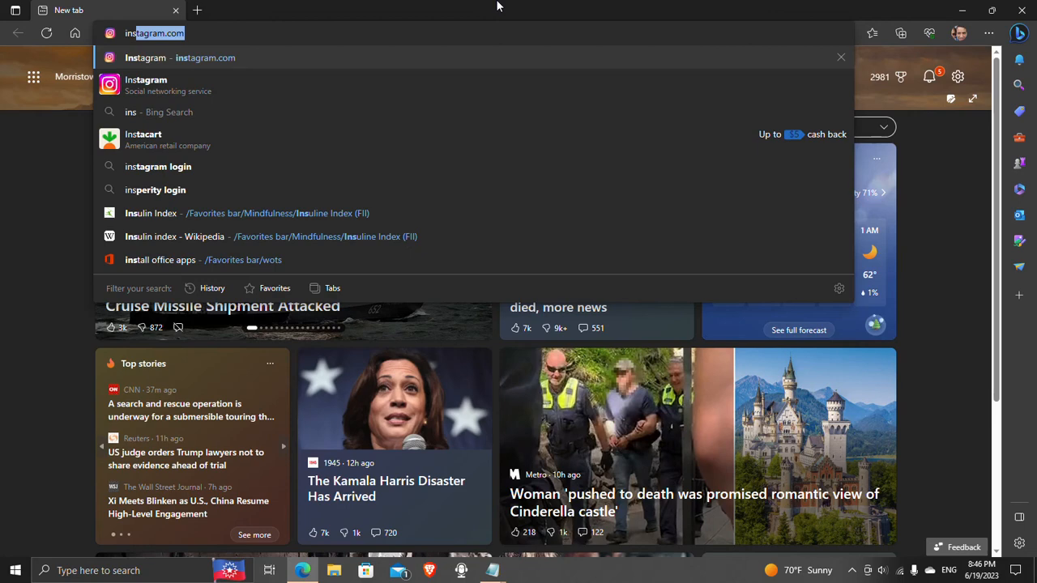
{"action": "key", "text": "Return"}
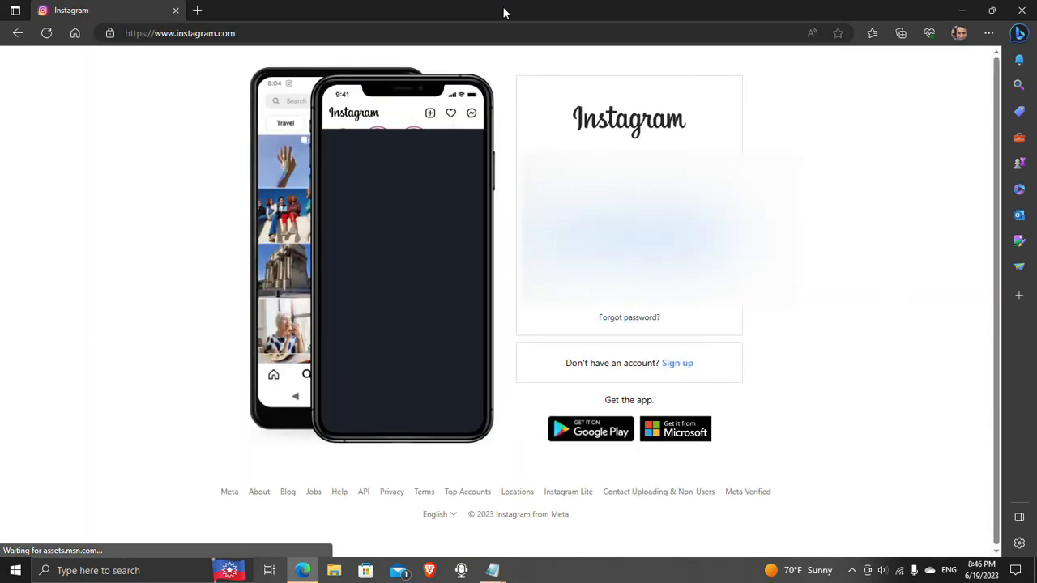
{"action": "left_click", "coordinate": [1019, 12]}
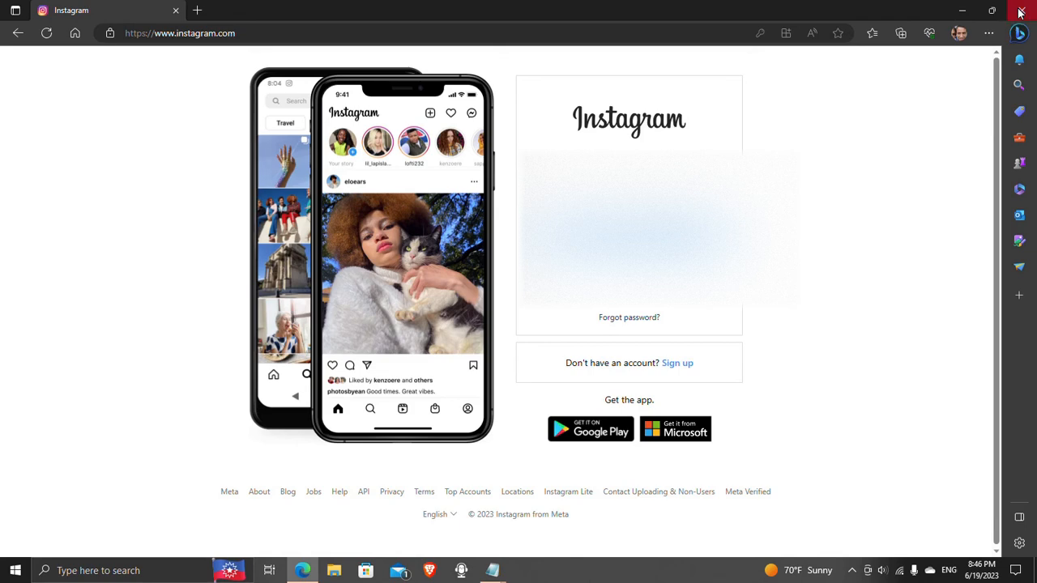
{"action": "left_click", "coordinate": [356, 516]}
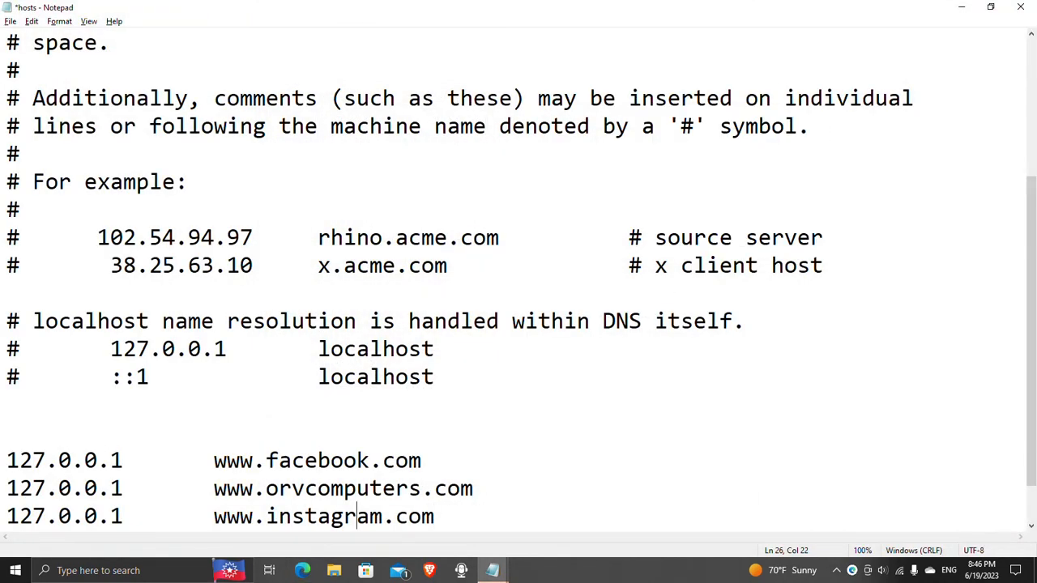
{"action": "left_click", "coordinate": [10, 21]}
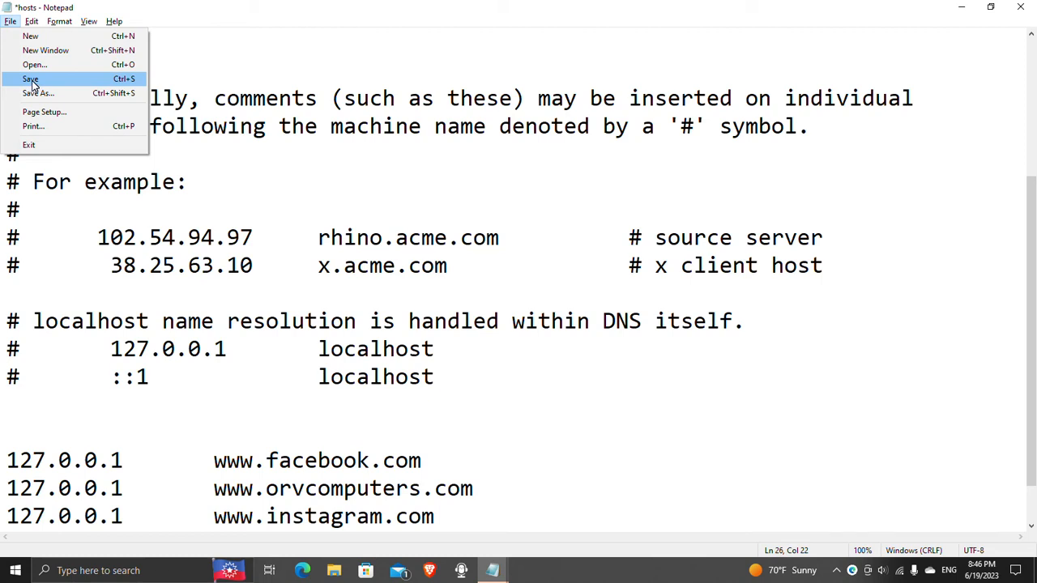
{"action": "left_click", "coordinate": [31, 78]}
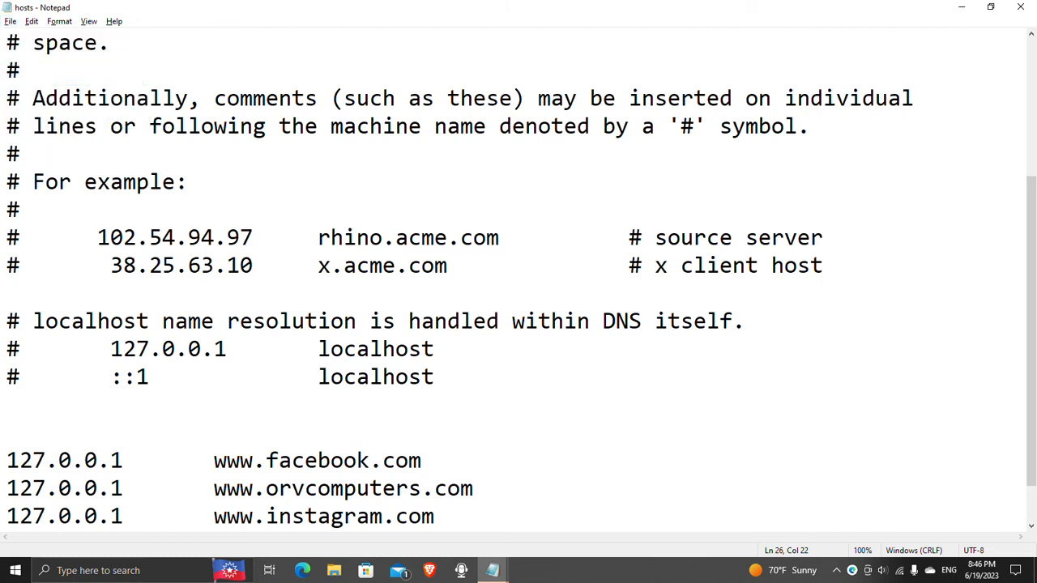
Step: Minimize both Notepad windows, load instagram.com in Microsoft Edge to test the saved block, and close the browser
{"action": "left_click", "coordinate": [960, 6]}
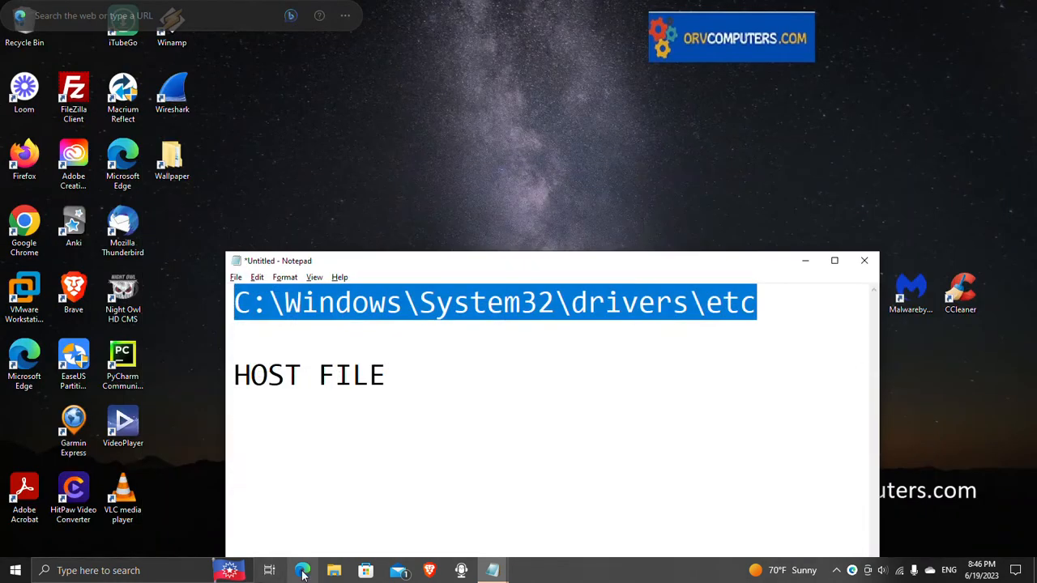
{"action": "left_click", "coordinate": [806, 261]}
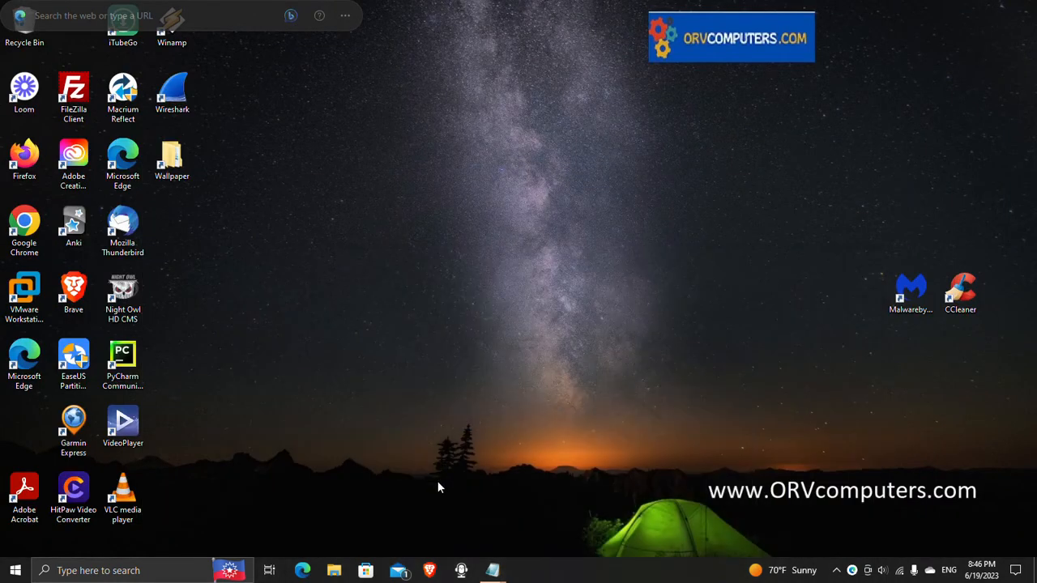
{"action": "left_click", "coordinate": [302, 572]}
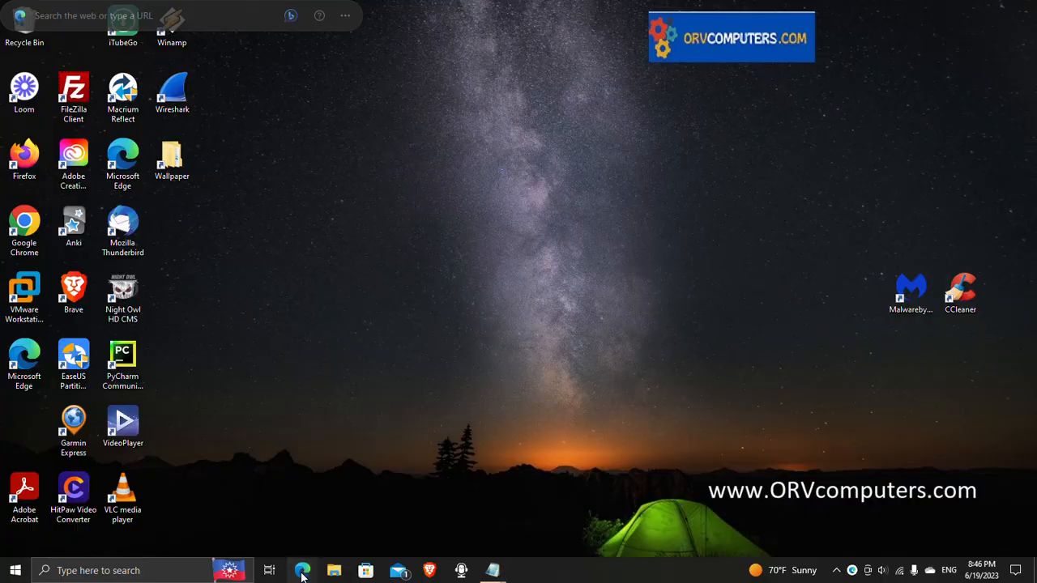
{"action": "left_click", "coordinate": [280, 33]}
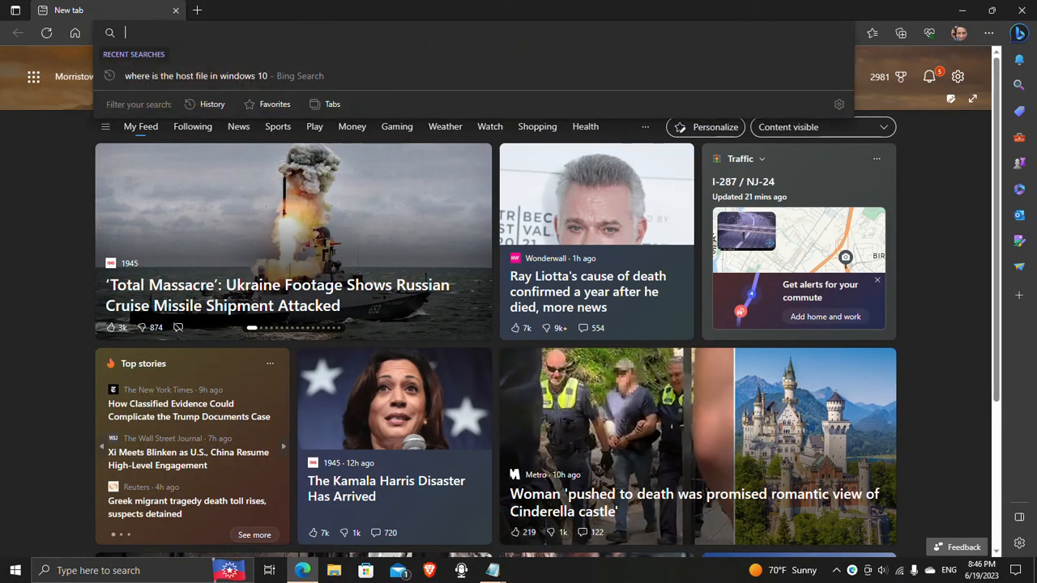
{"action": "type", "text": "instagram.com"}
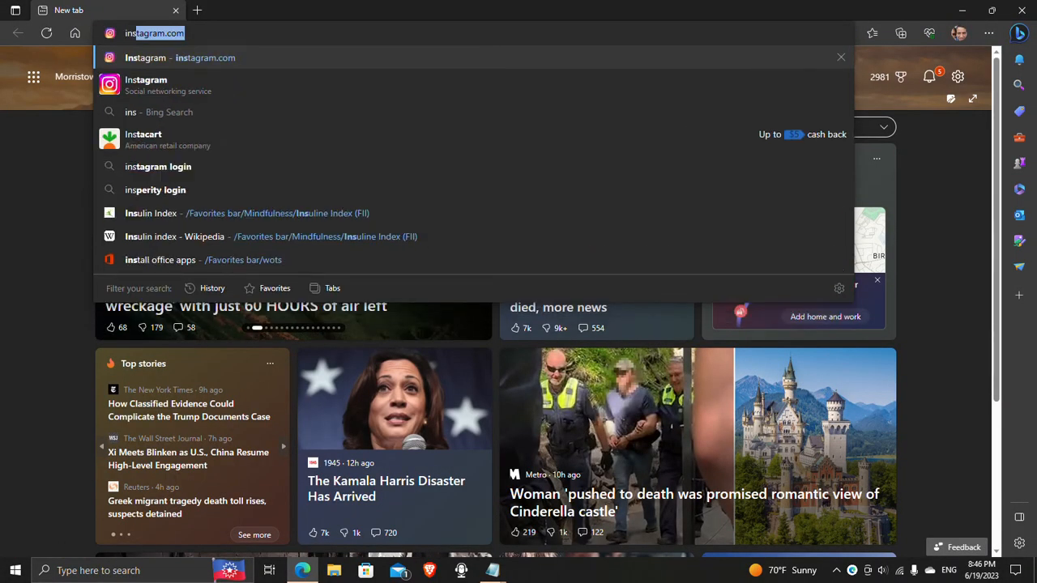
{"action": "key", "text": "Return"}
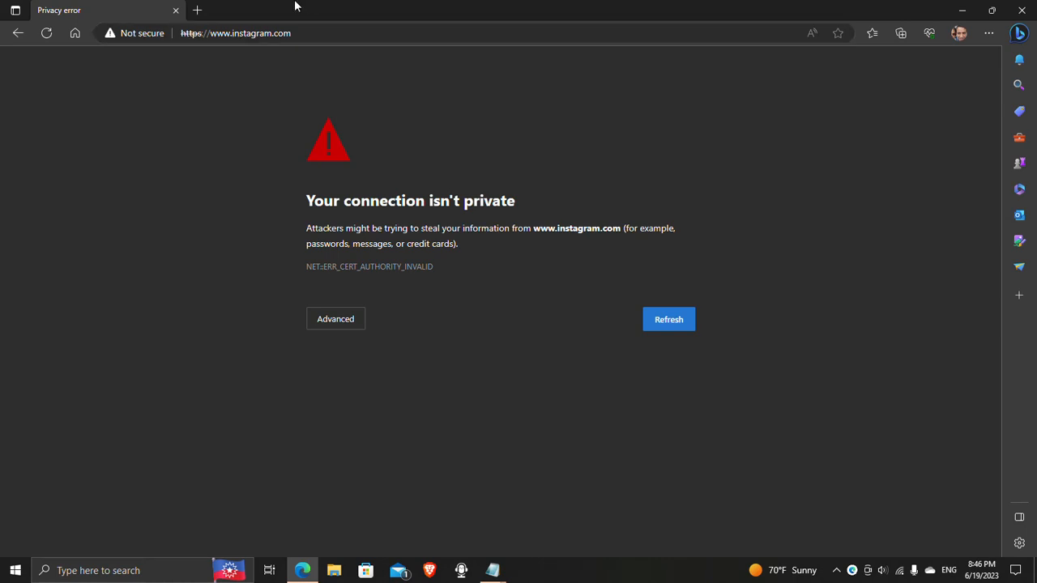
{"action": "left_click", "coordinate": [1021, 10]}
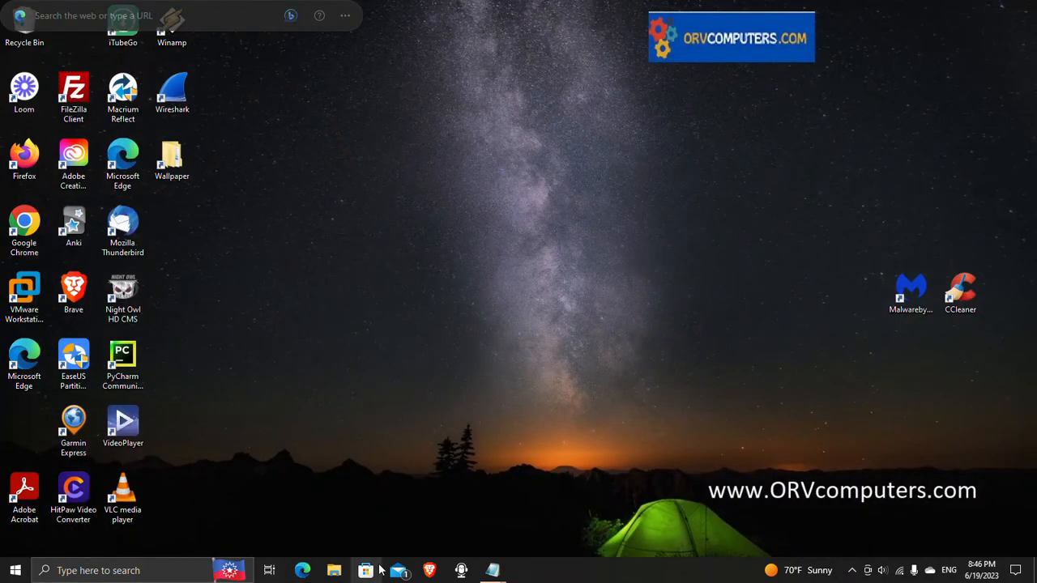
{"action": "mouse_move", "coordinate": [493, 577]}
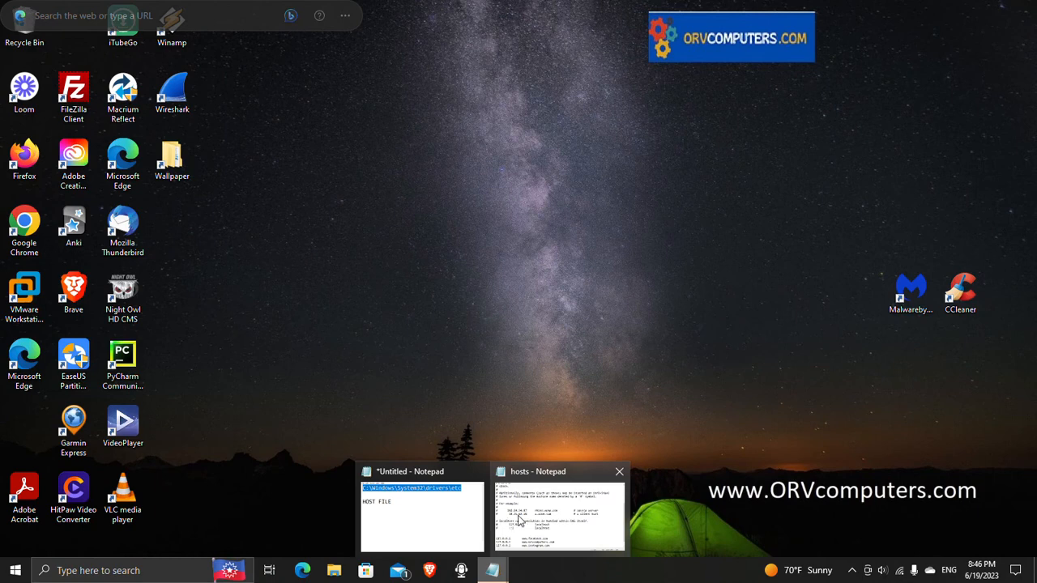
{"action": "left_click", "coordinate": [524, 519]}
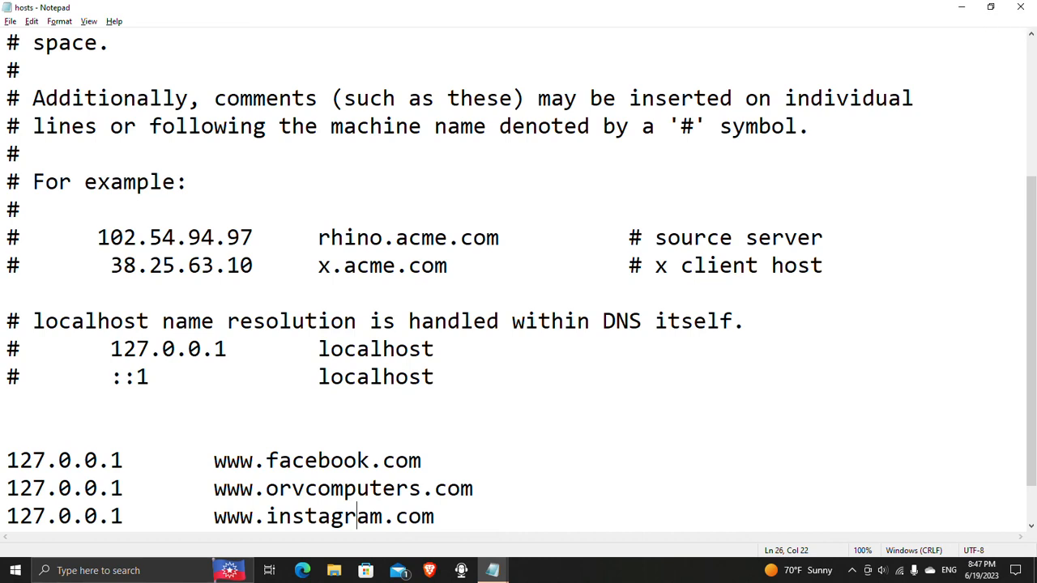
{"action": "left_click_drag", "start_coordinate": [438, 517], "coordinate": [8, 465]}
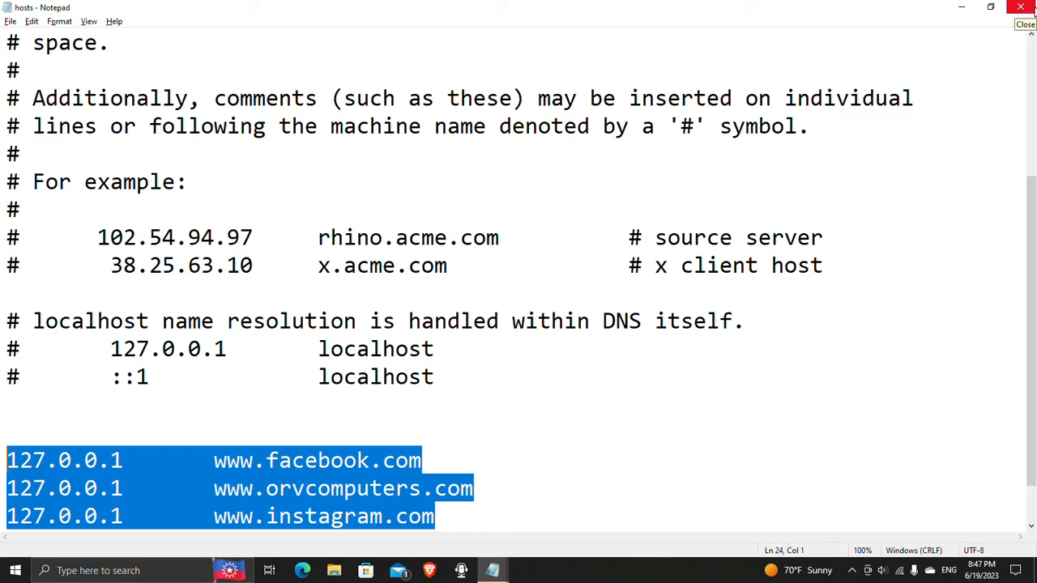
{"action": "key", "text": "Left"}
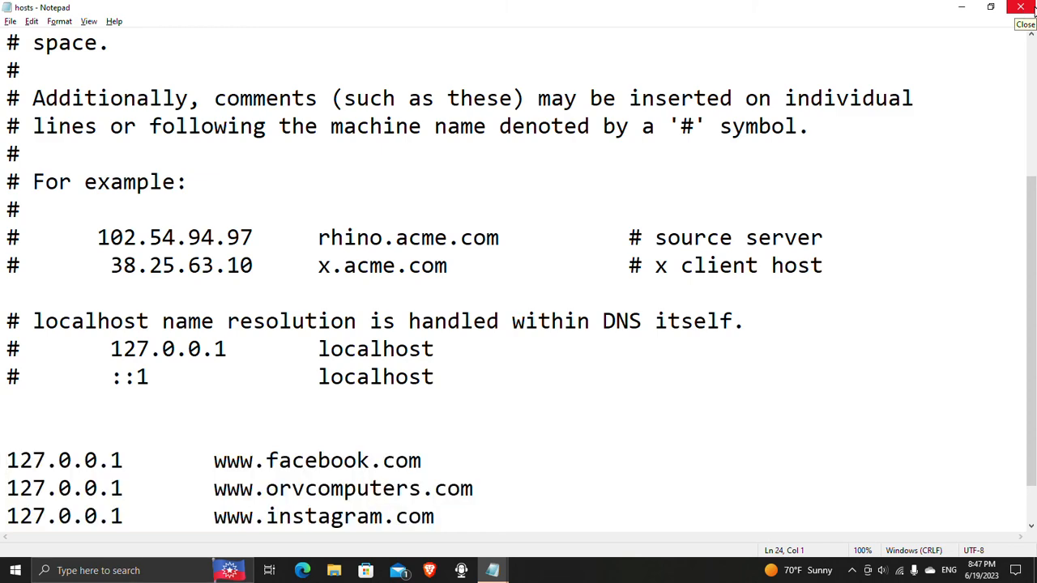
{"action": "key", "text": "ctrl+shift+End"}
{"action": "key", "text": "Delete"}
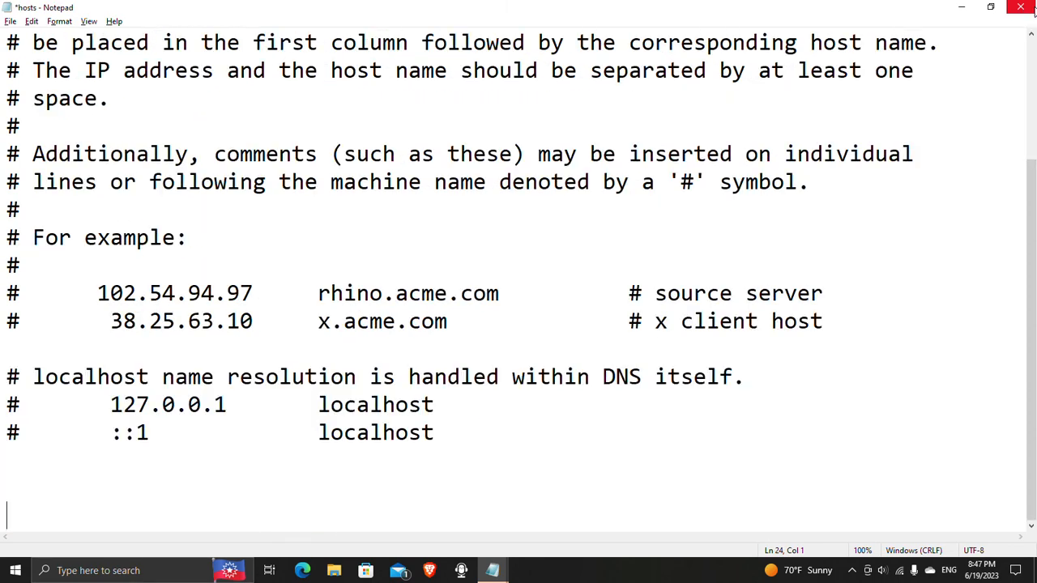
{"action": "key", "text": "BackSpace"}
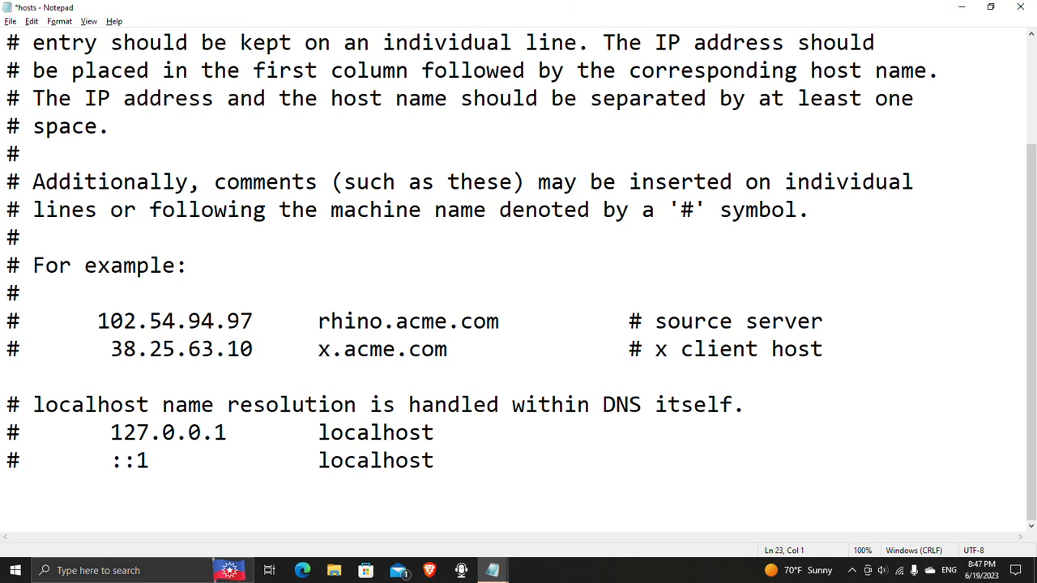
Step: Save the hosts file without the blocking entries and close its Notepad window
{"action": "left_click", "coordinate": [9, 23]}
{"action": "left_click", "coordinate": [33, 76]}
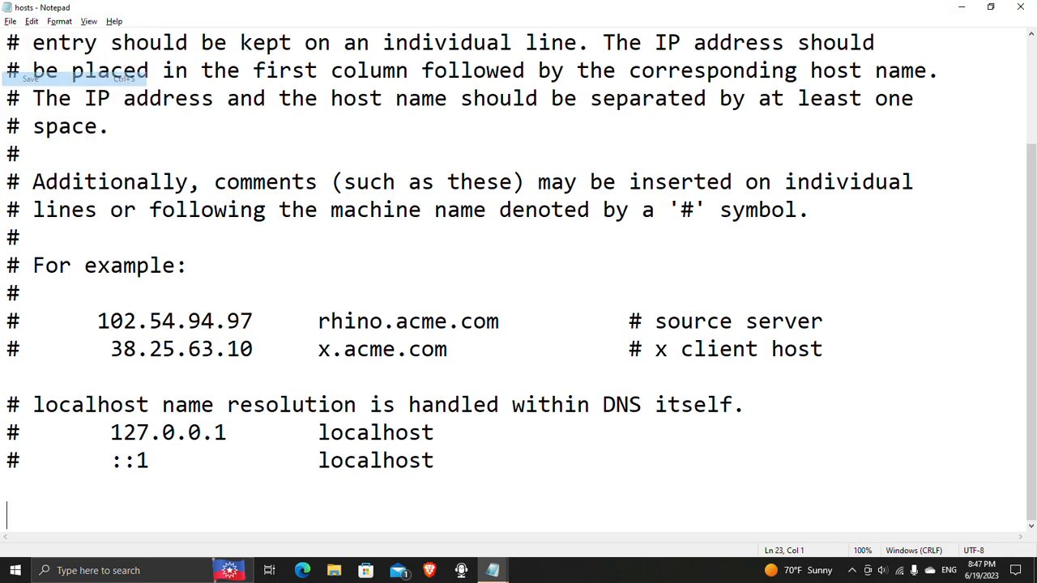
{"action": "left_click", "coordinate": [1019, 7]}
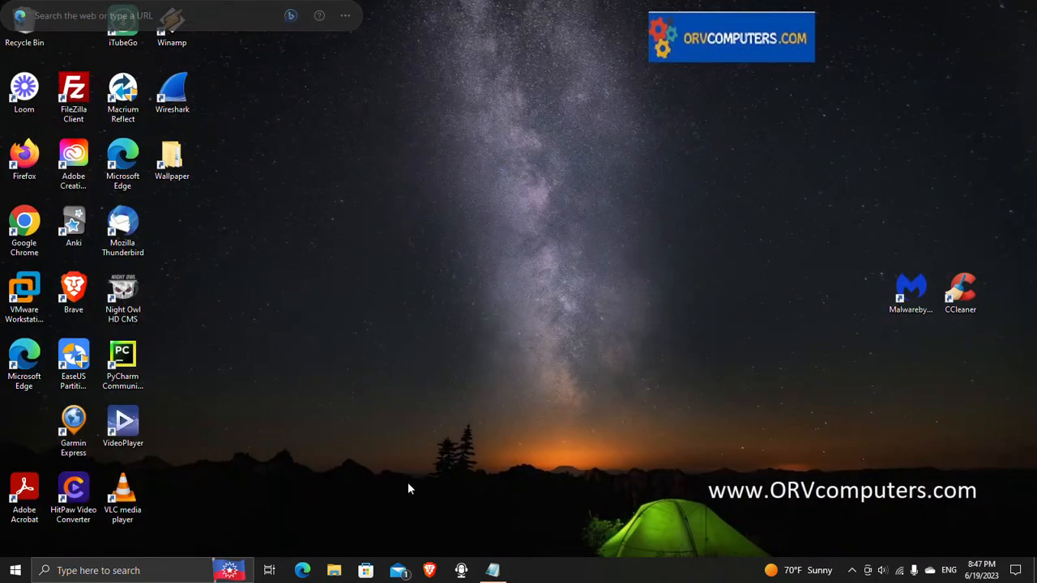
{"action": "left_click", "coordinate": [492, 570]}
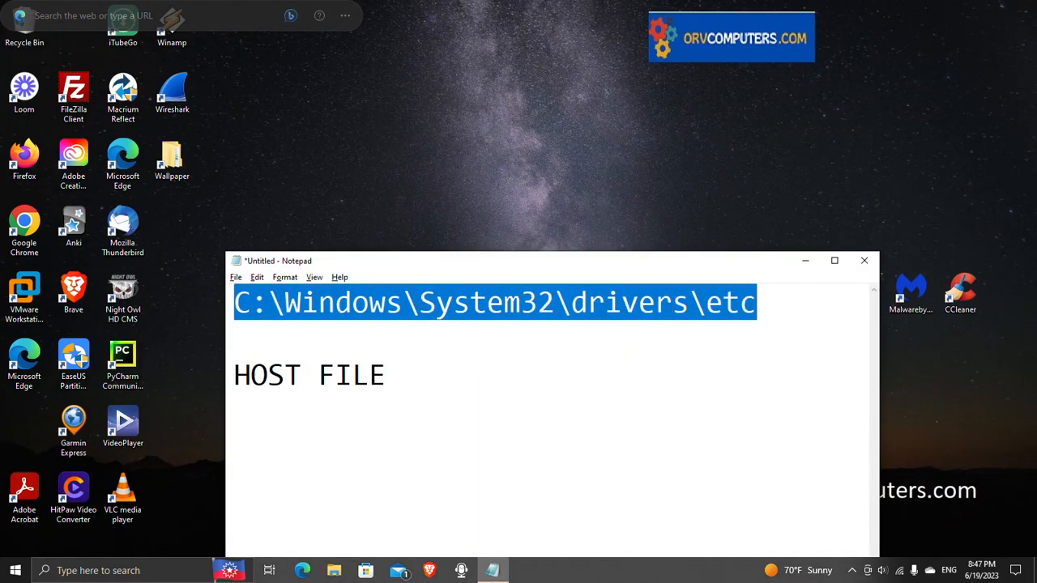
{"action": "left_click", "coordinate": [806, 260]}
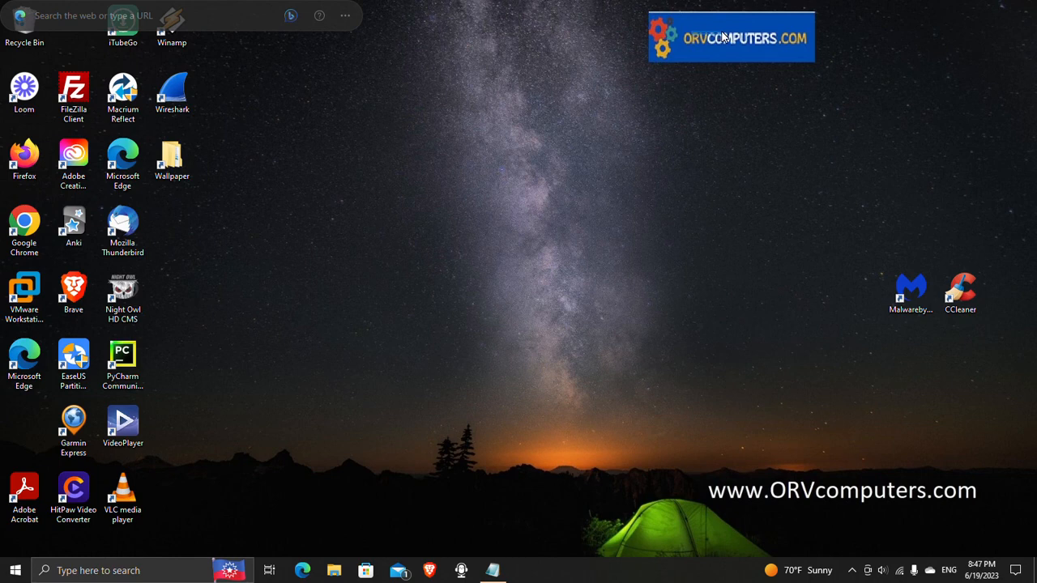
{"action": "left_click_drag", "start_coordinate": [694, 485], "coordinate": [981, 504]}
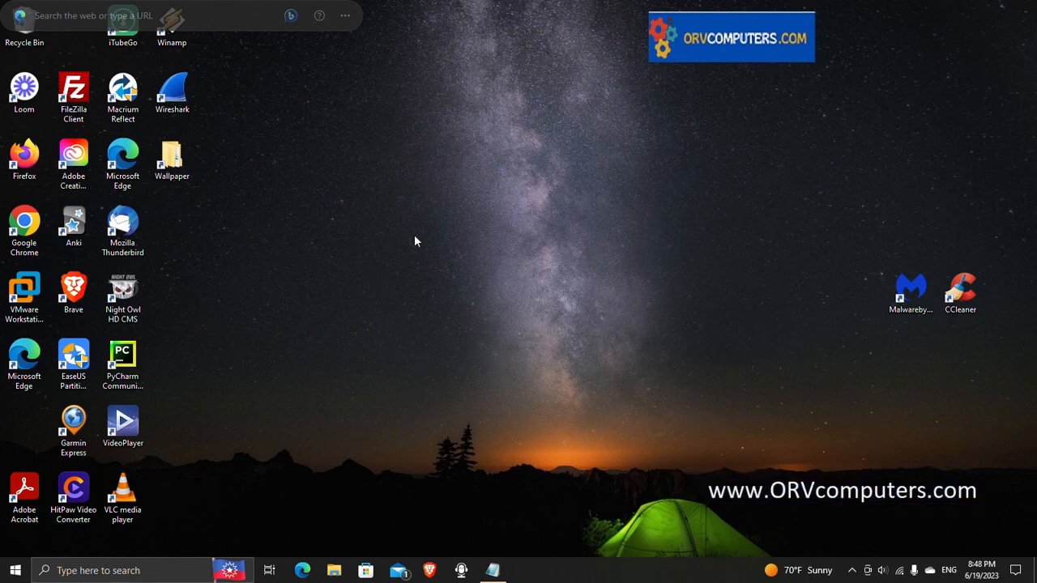